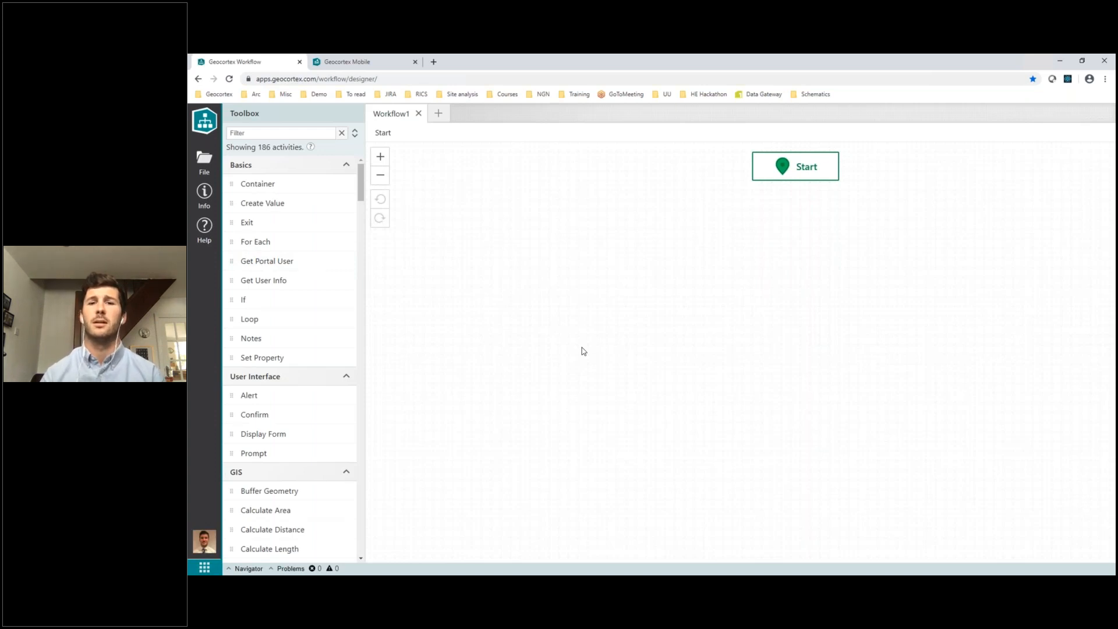
Create a new workflow from the "Samples - Buffer Geometry" template
left_click(202, 166)
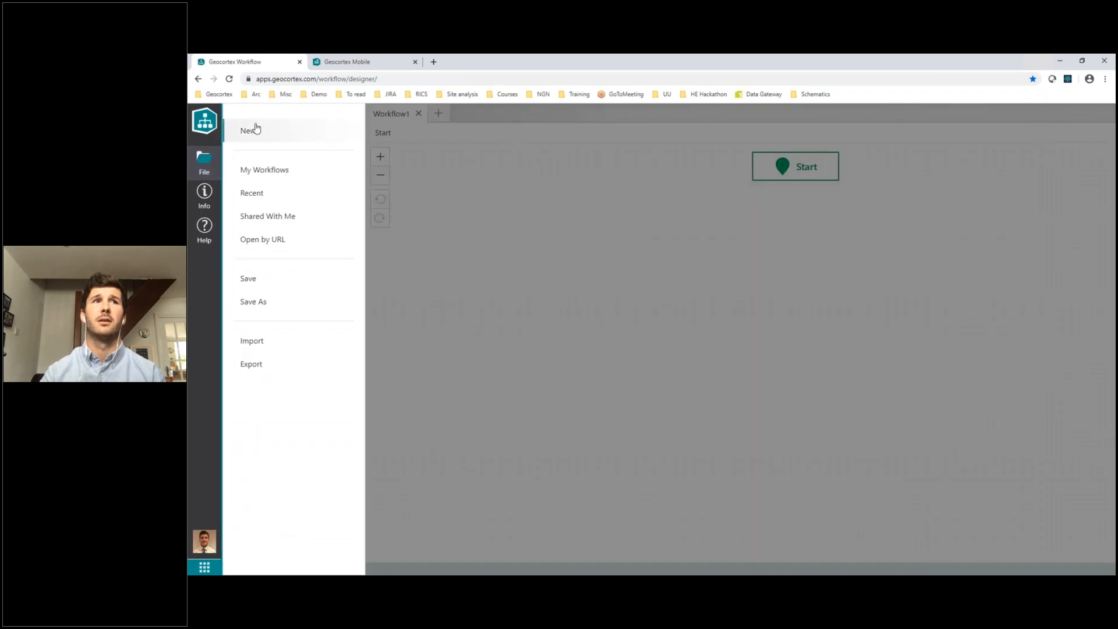
left_click(251, 133)
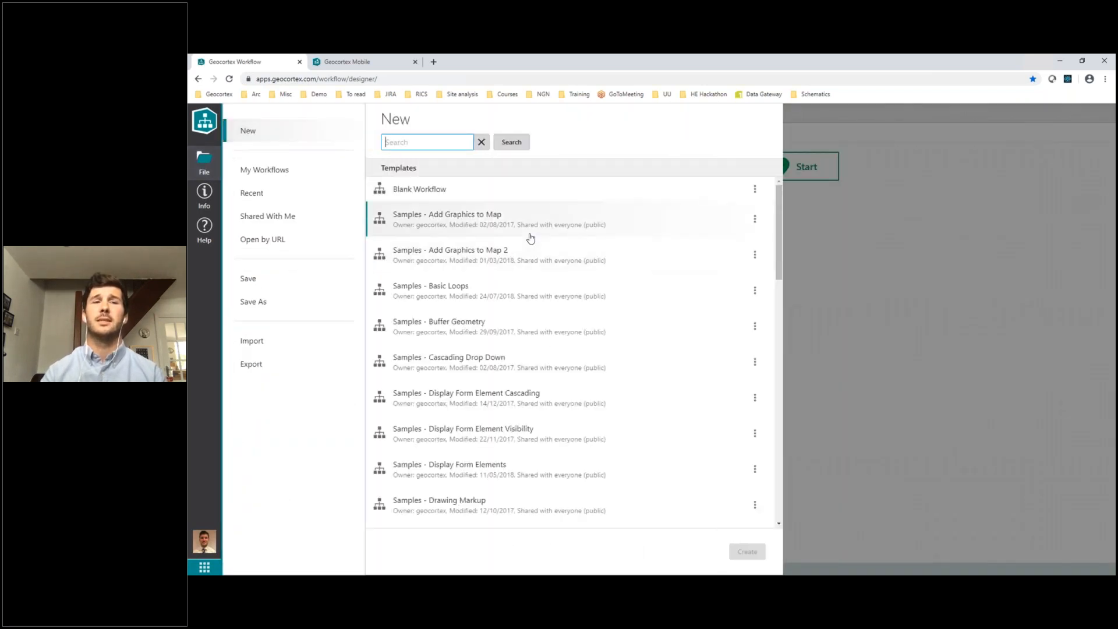
scroll(562, 308, "down", 15)
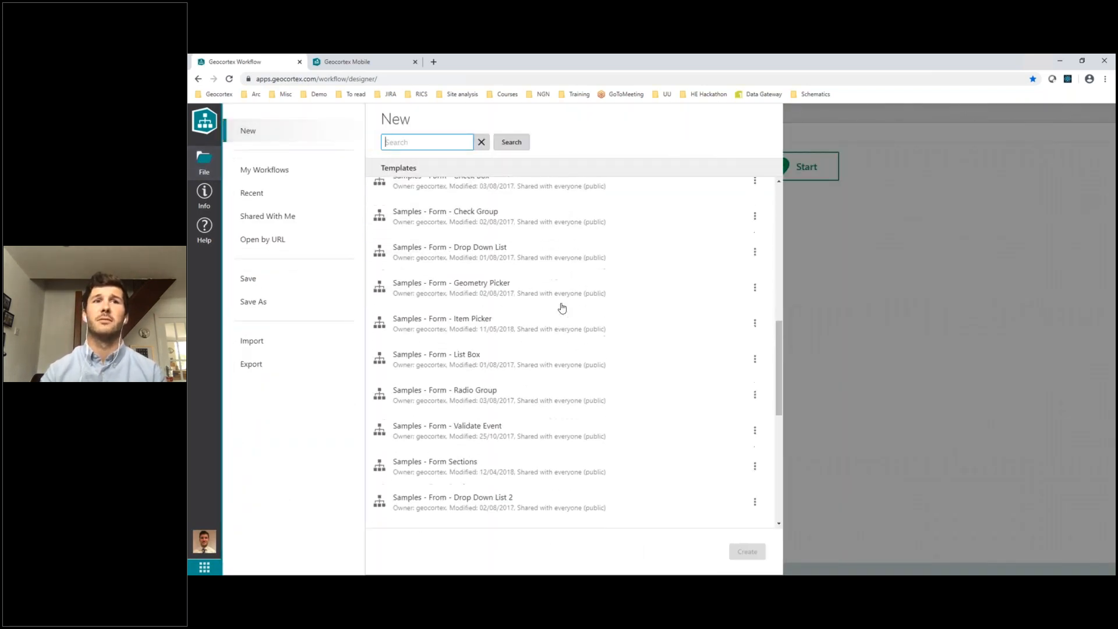
scroll(562, 309, "up", 15)
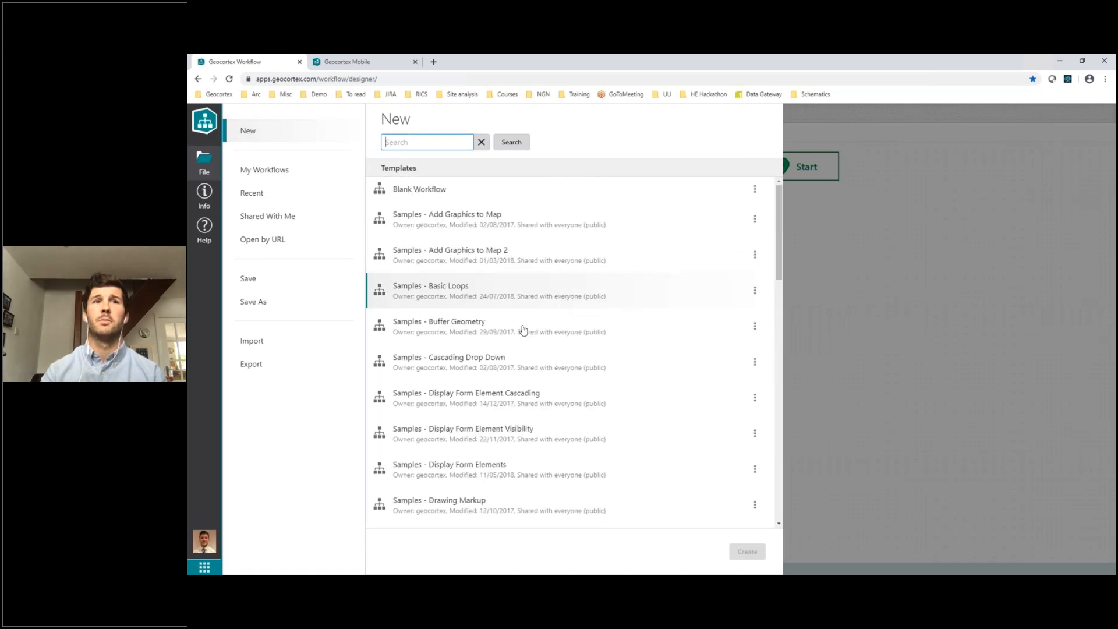
left_click(496, 332)
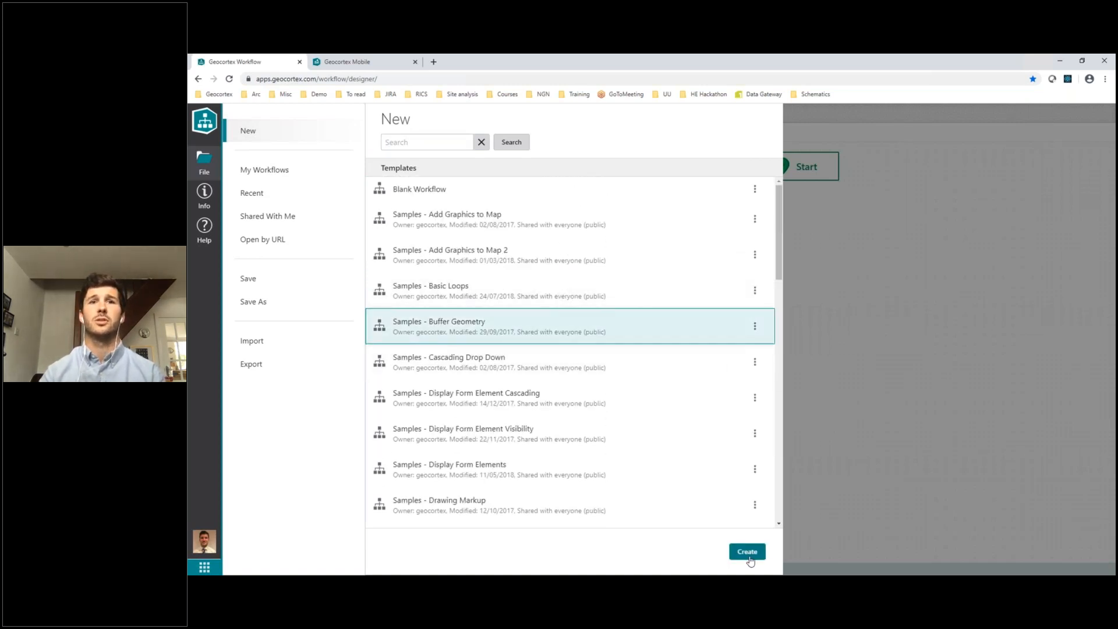
left_click(748, 553)
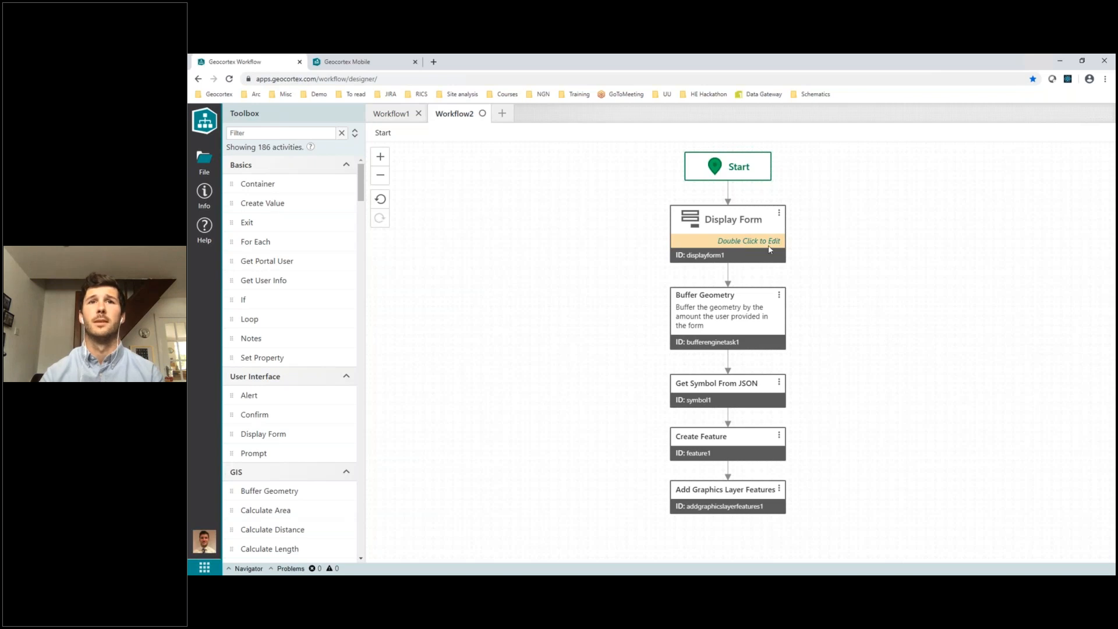
Examine the Display Form's point geometry picker, buffer distance and unit elements, and return to the main workflow
double_click(714, 240)
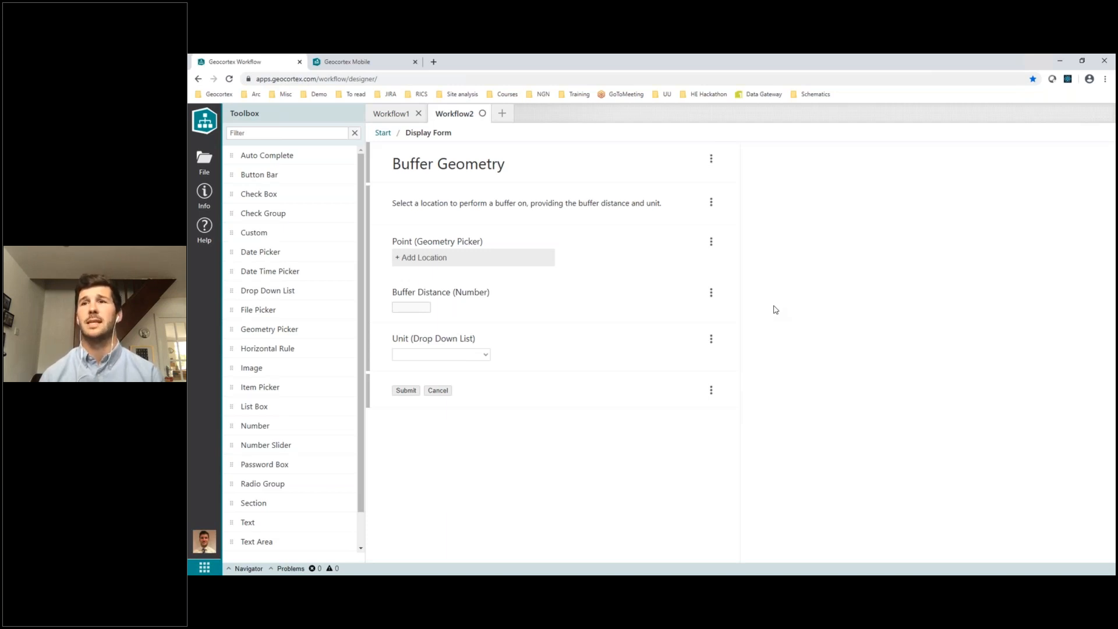
left_click(604, 255)
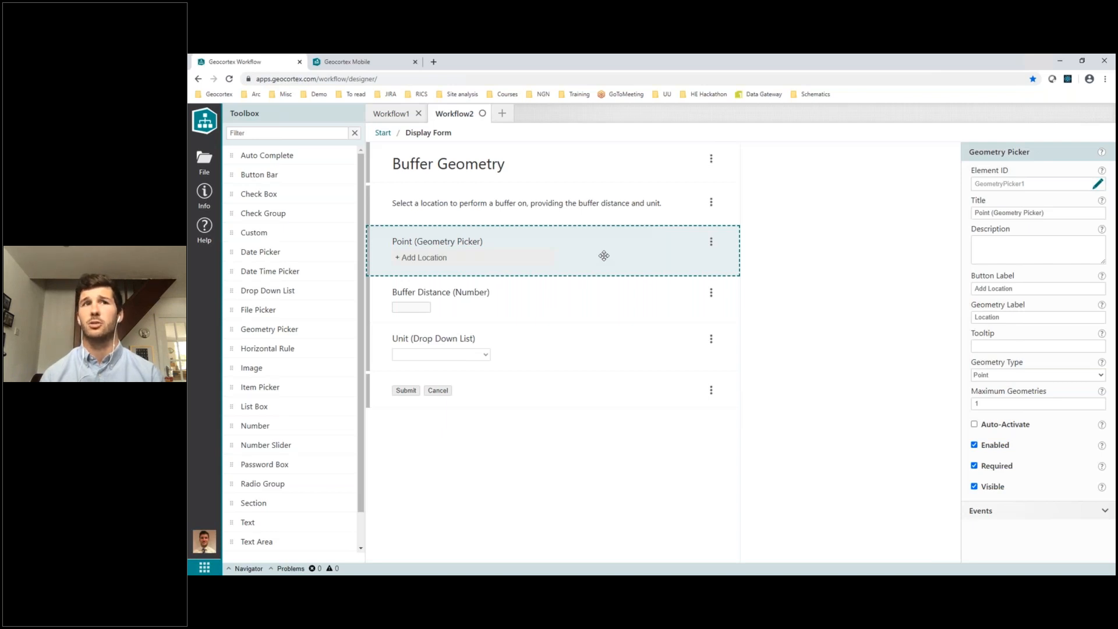
left_click(570, 296)
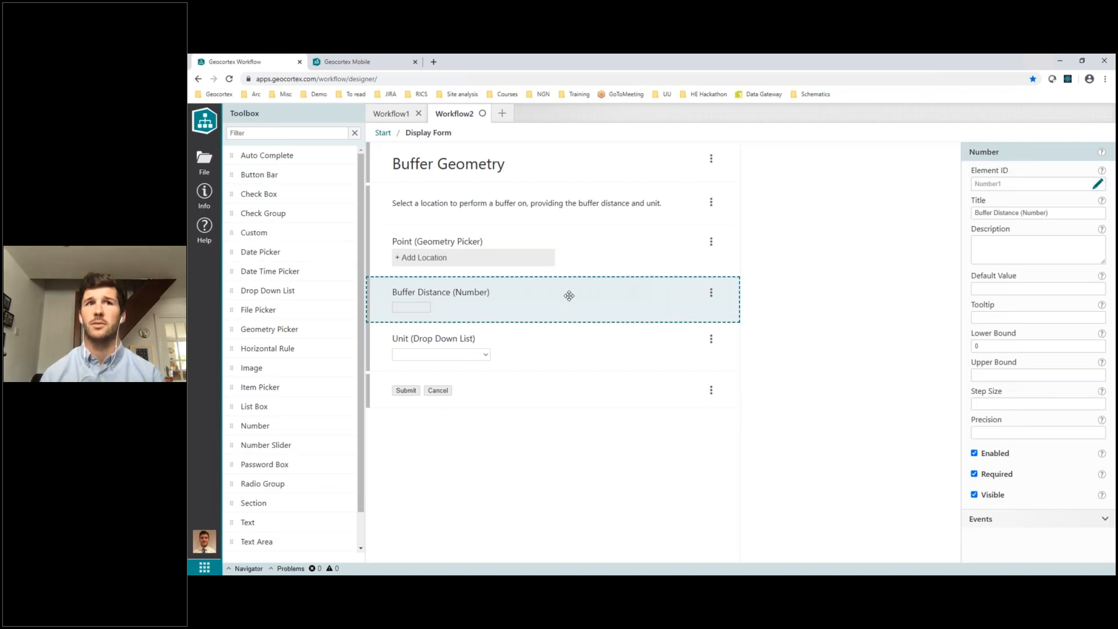
left_click(556, 338)
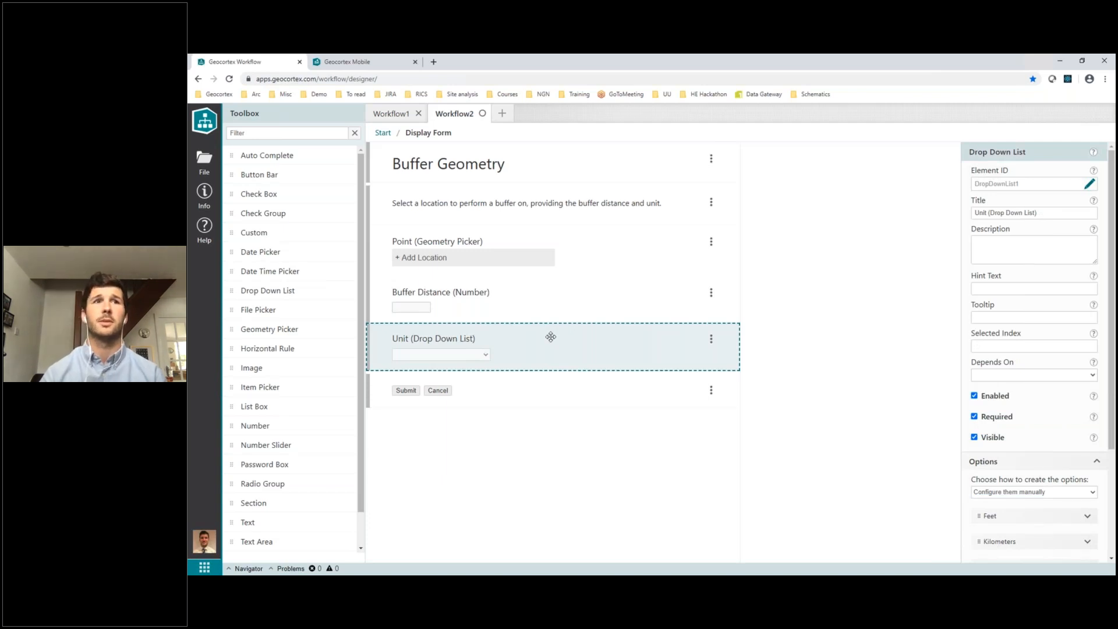
left_click(382, 134)
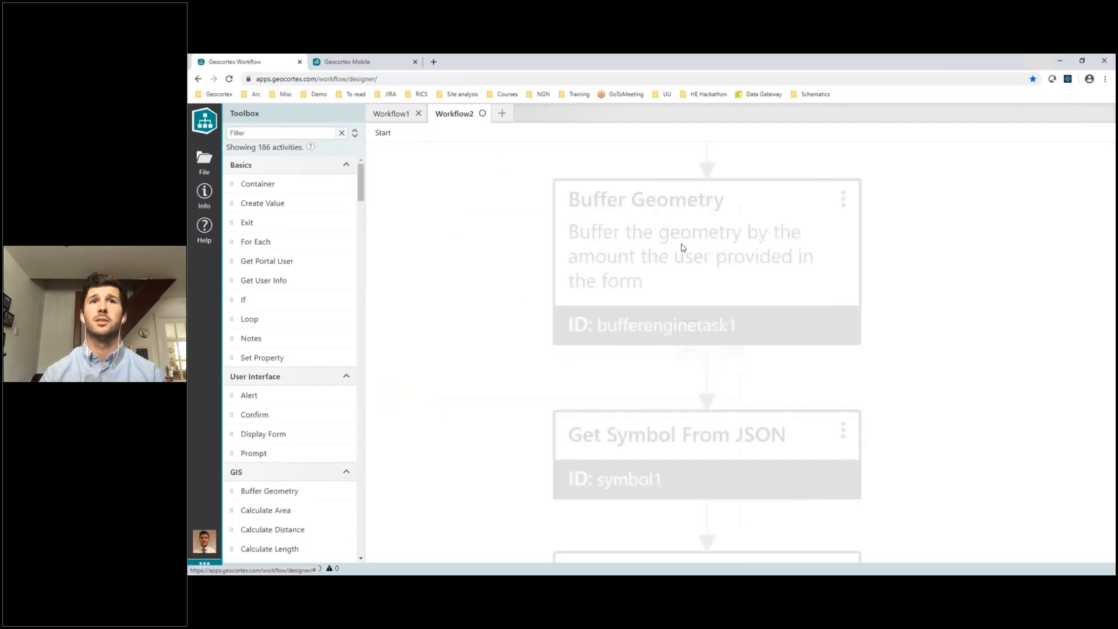
Review the inputs of the Buffer Geometry, Get Symbol From JSON, Create Feature and Add Graphics Layer Features activities, including the symbol's full JSON
left_click(738, 315)
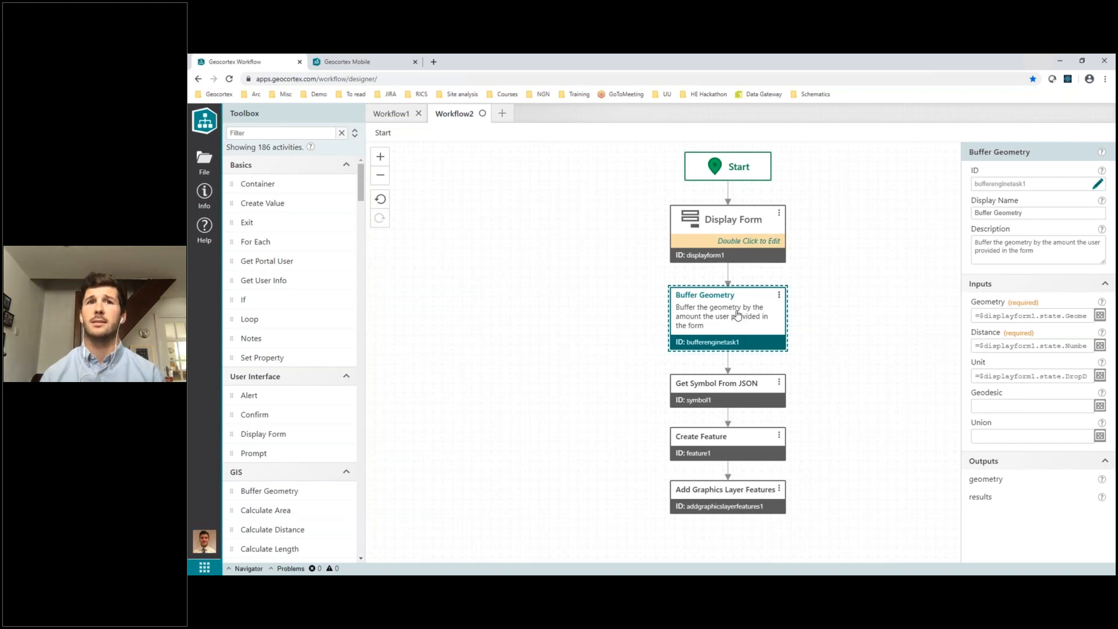
left_click(745, 385)
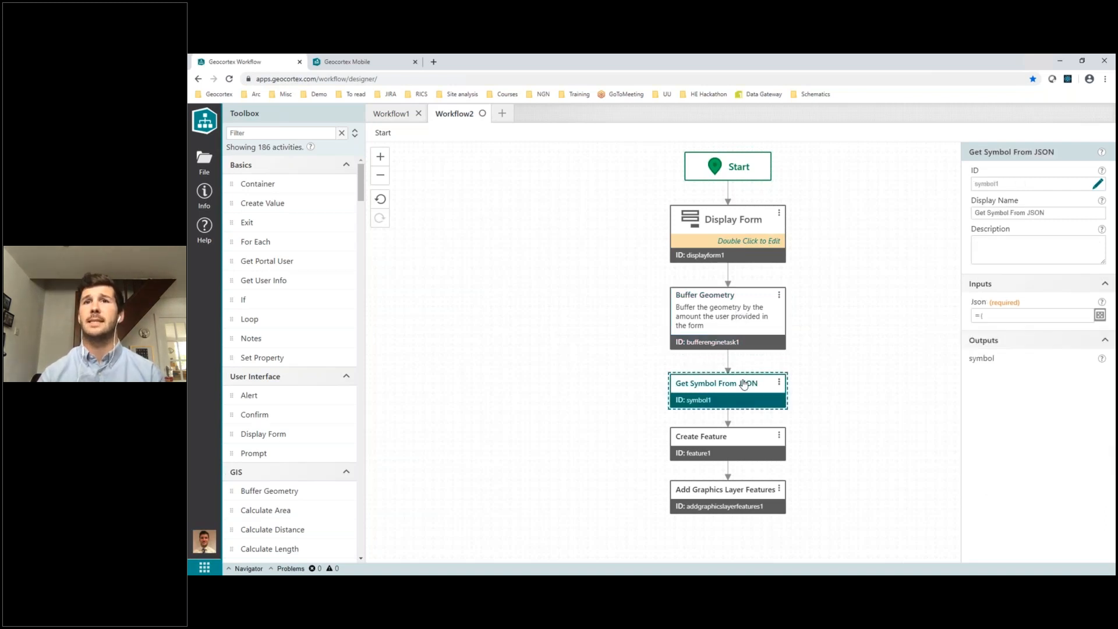
left_click(1100, 315)
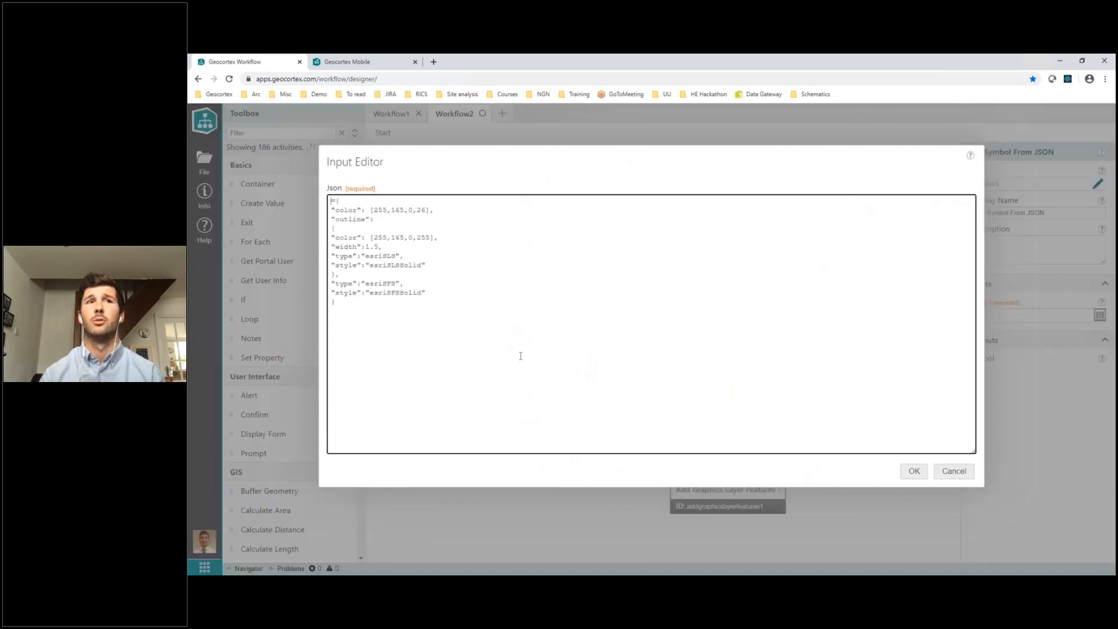
left_click(917, 473)
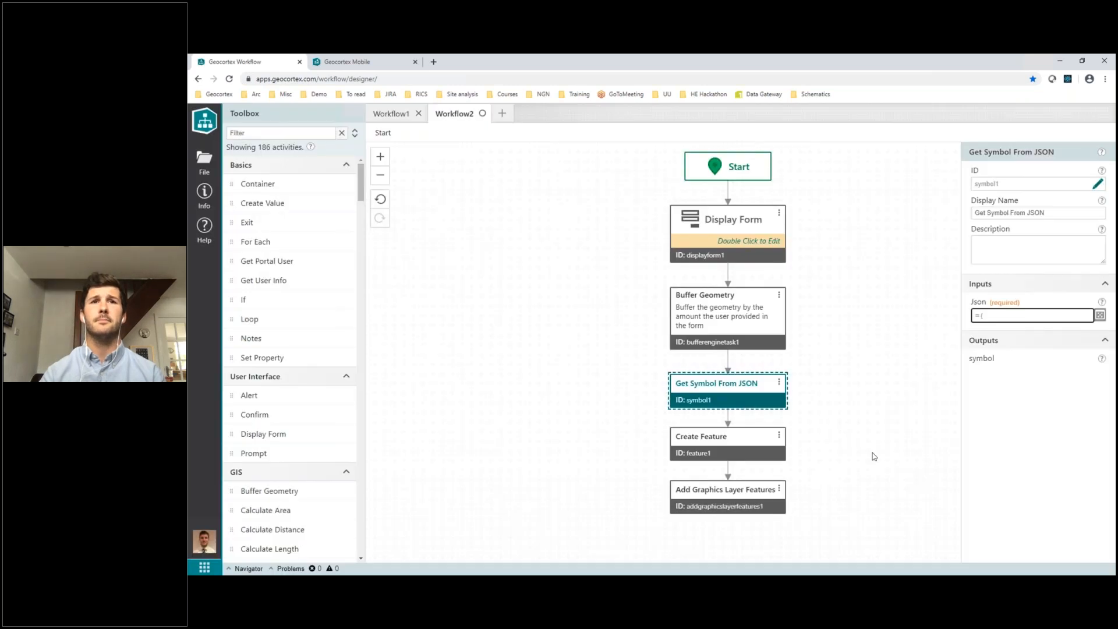
left_click(739, 439)
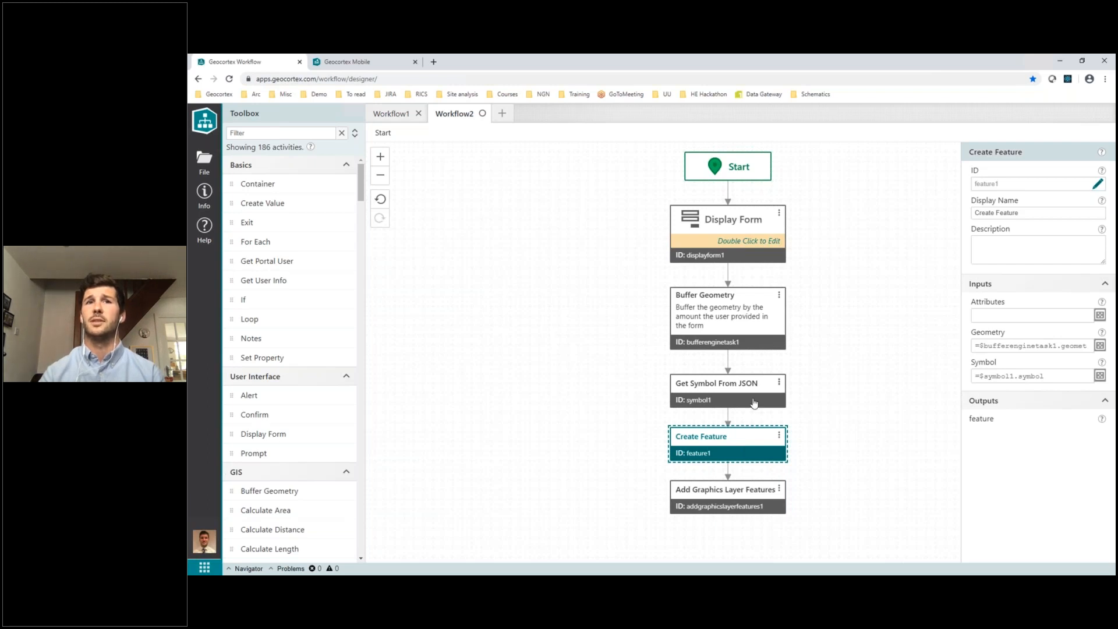
left_click(725, 514)
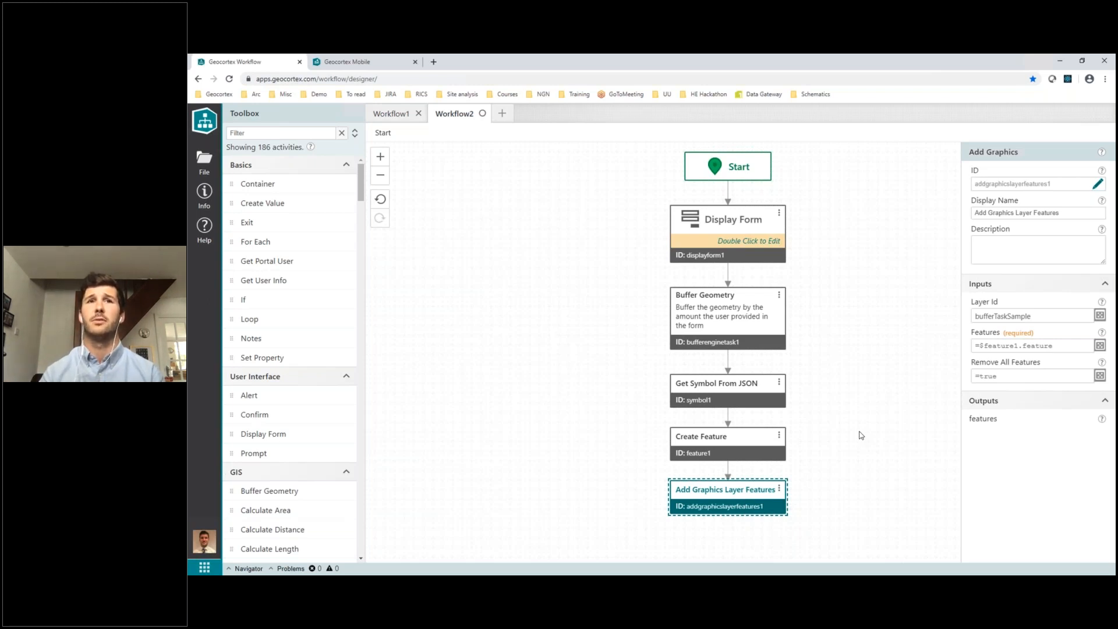
Save the workflow under the title "Buffer workflow"
left_click(204, 160)
left_click(252, 301)
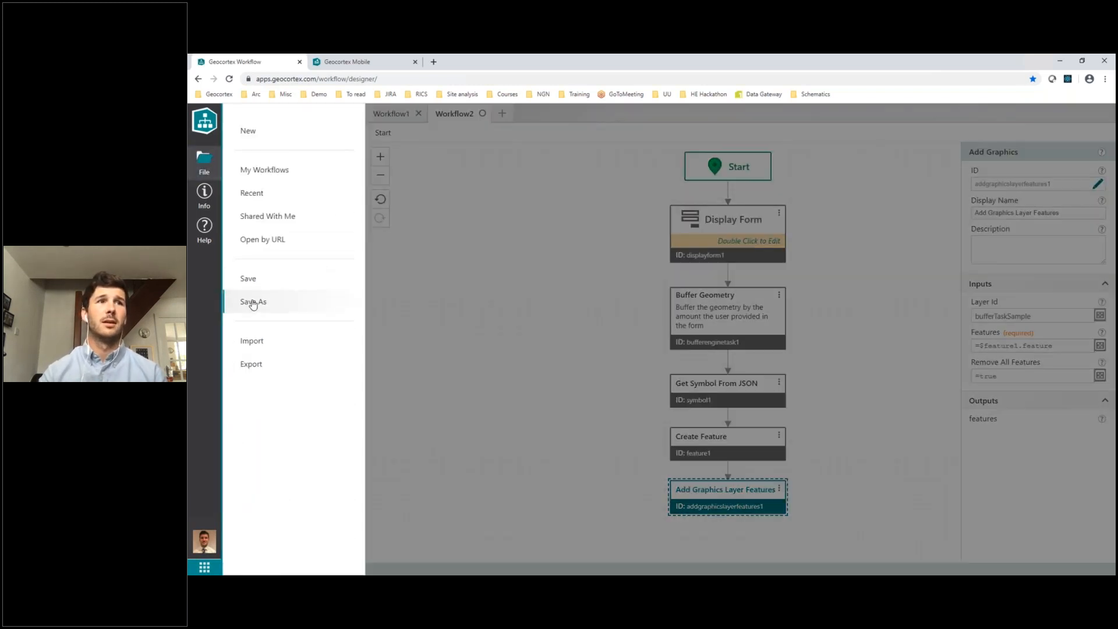
left_click_drag(385, 156, 372, 155)
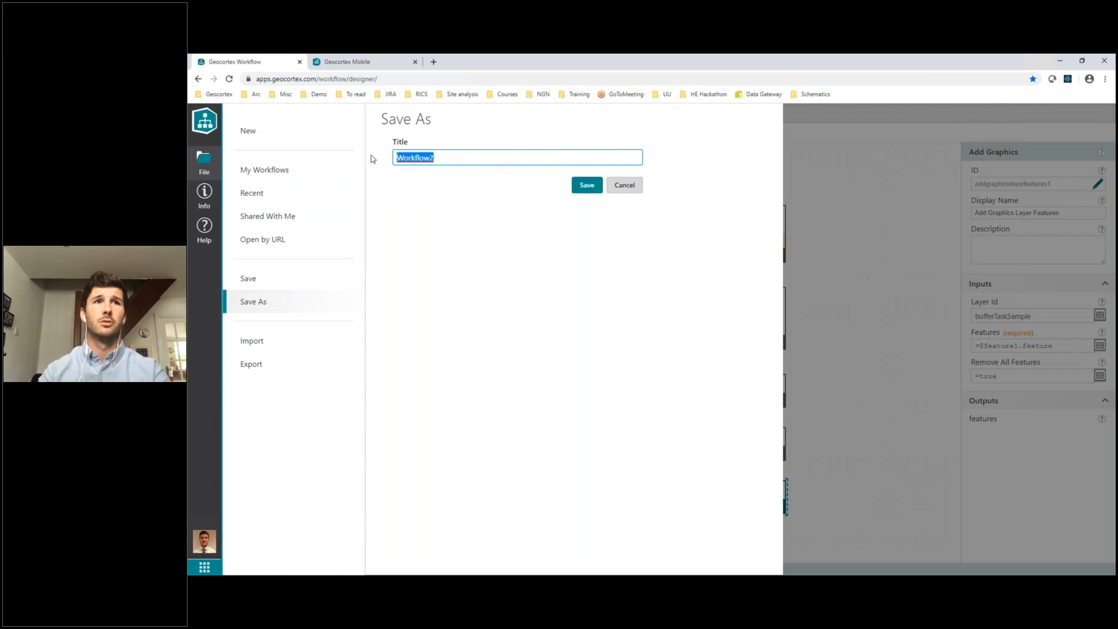
type("Buffer ")
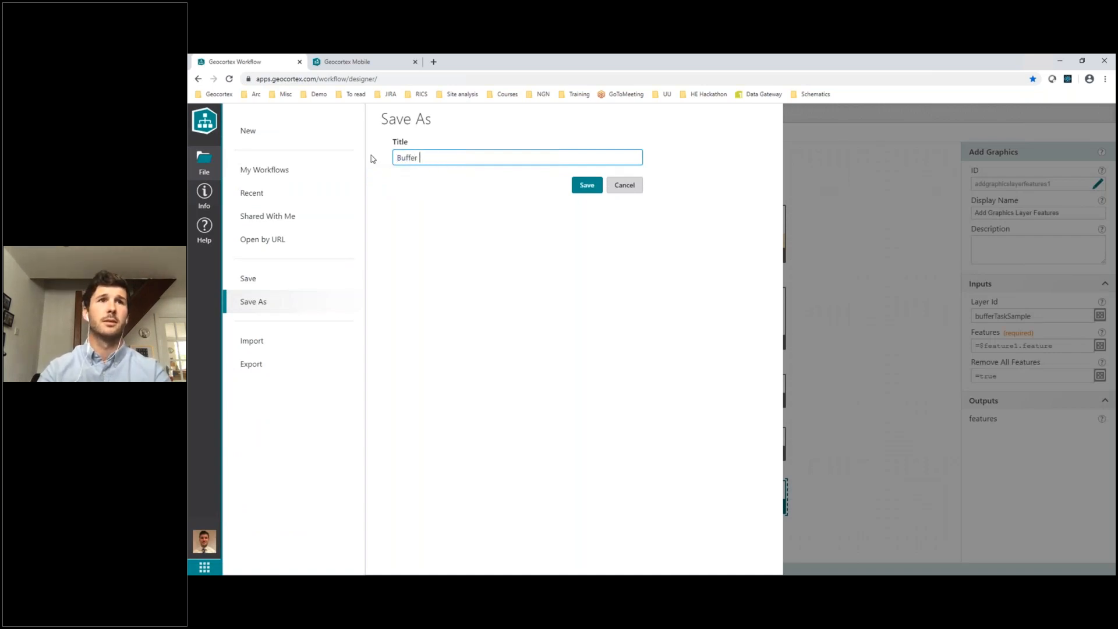
type("workflow")
left_click(585, 186)
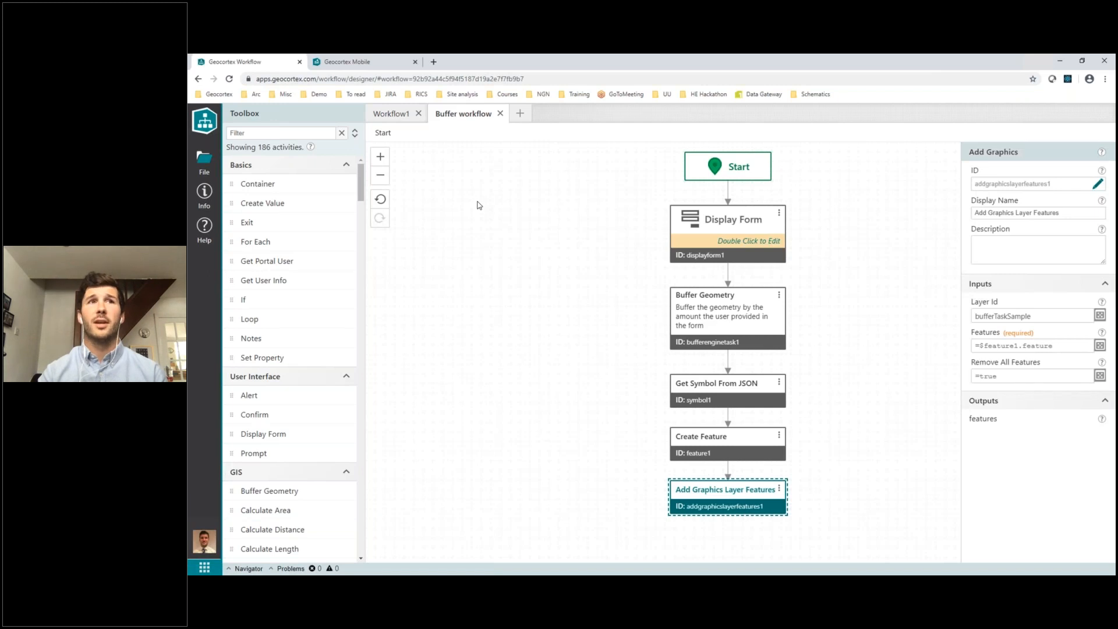
Switch to Geocortex Mobile, open the Cambridge Demo app, and add Buffer workflow as an item of the "I want to..." menu
left_click(362, 63)
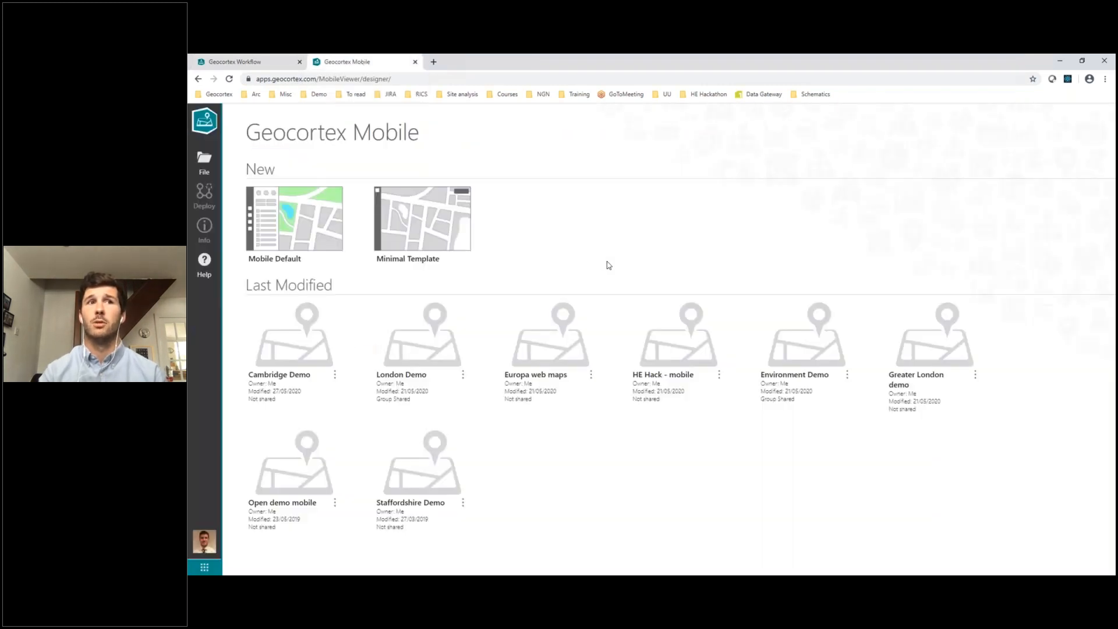
left_click(285, 344)
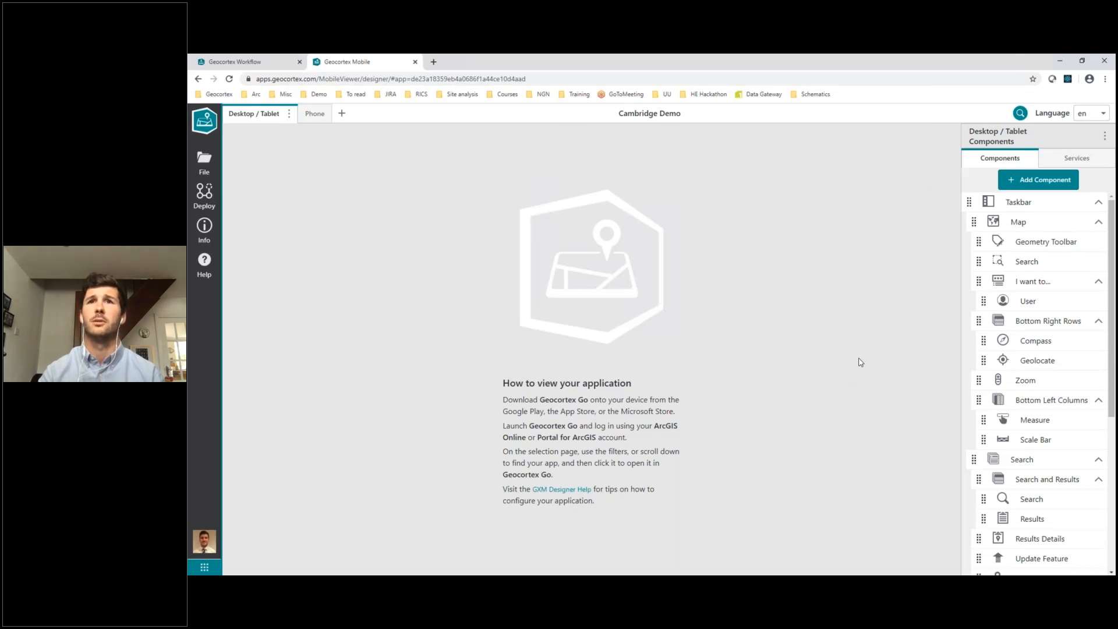
left_click(1028, 283)
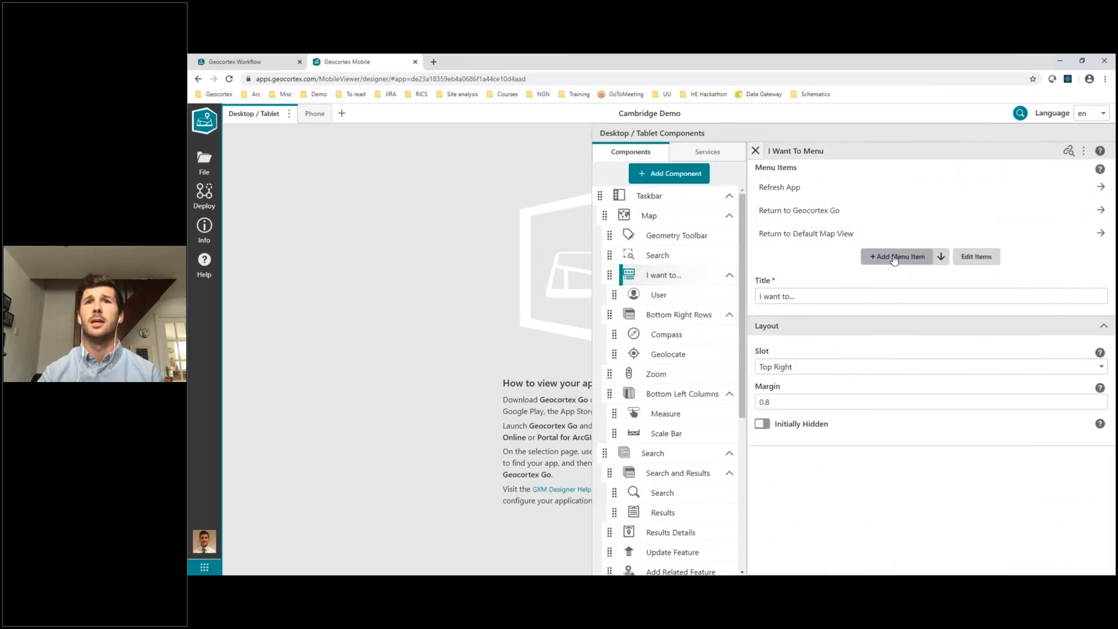
left_click(894, 259)
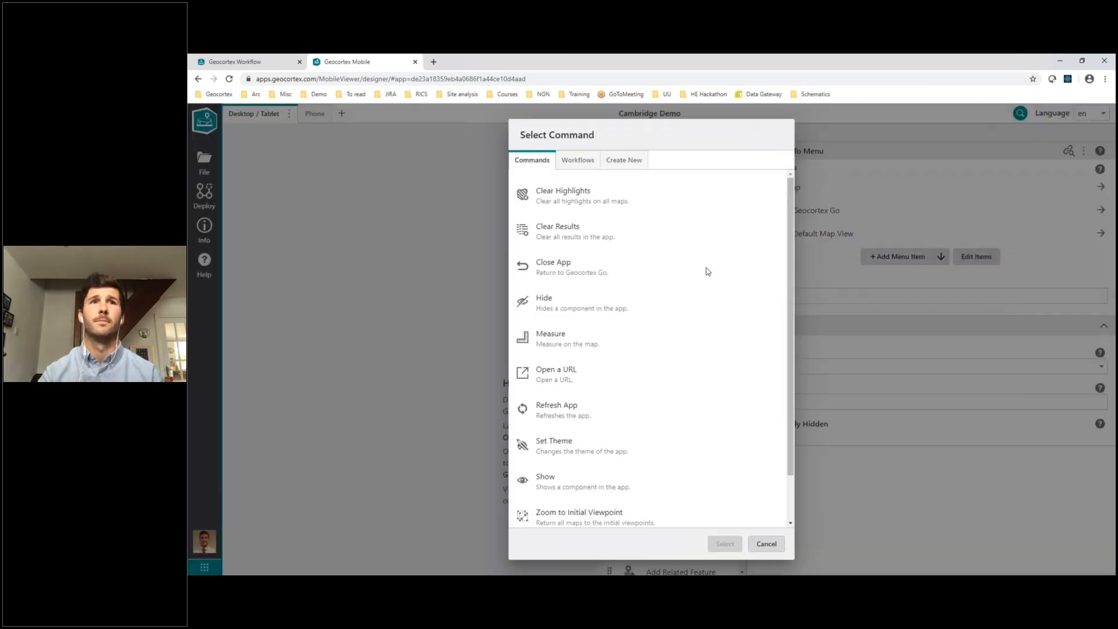
left_click(576, 162)
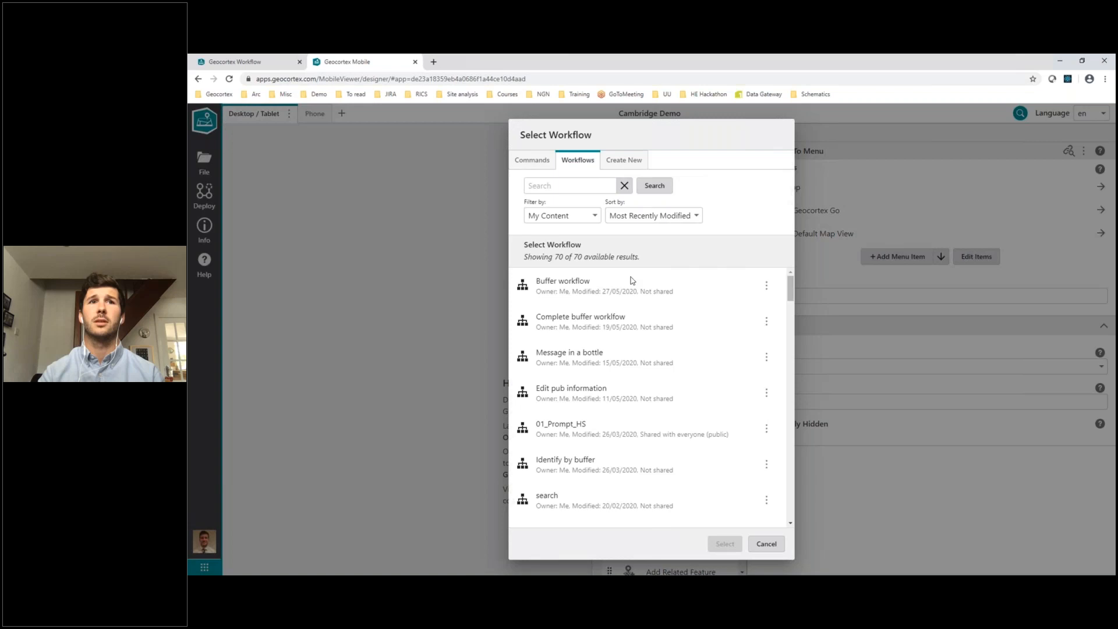
left_click(581, 286)
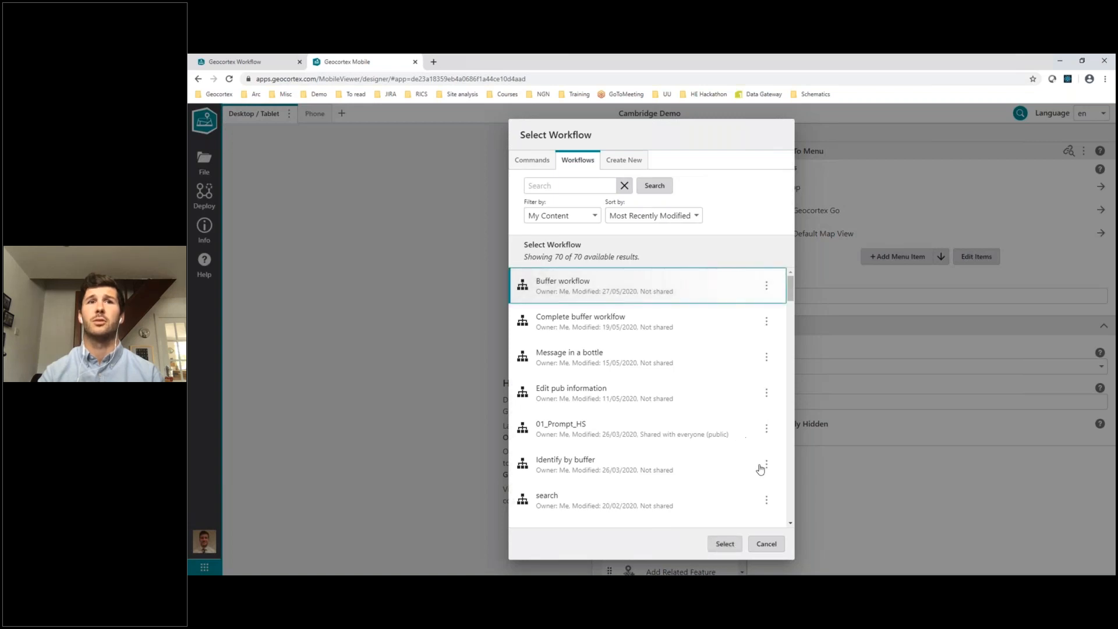
left_click(725, 544)
Change the title of the new Buffer workflow menu item to "Create a buffer"
left_click(817, 262)
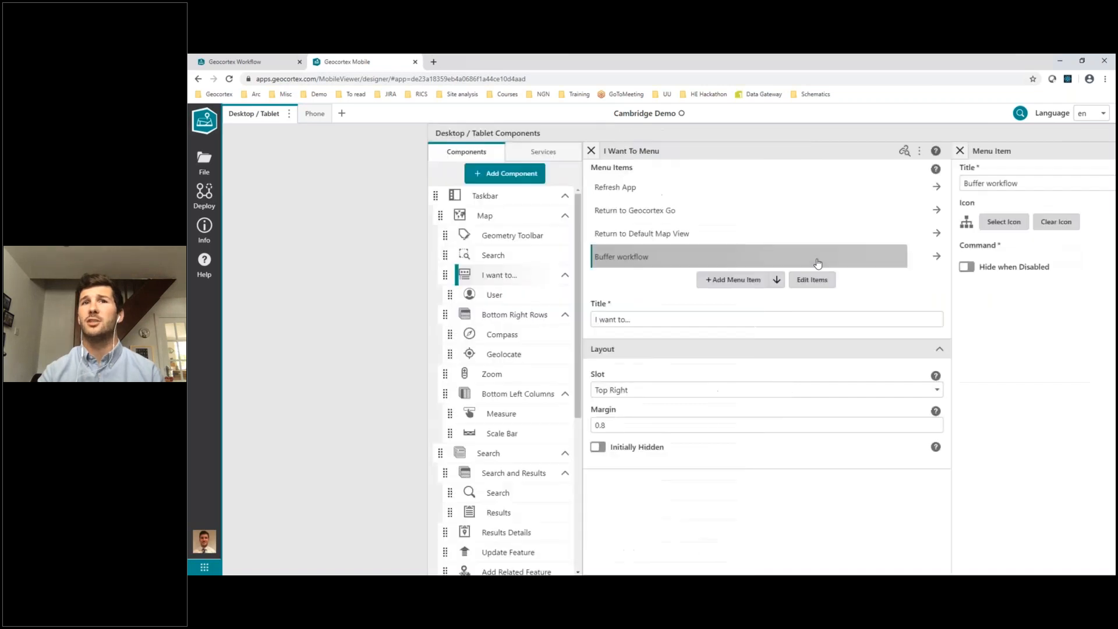
left_click_drag(819, 183, 745, 185)
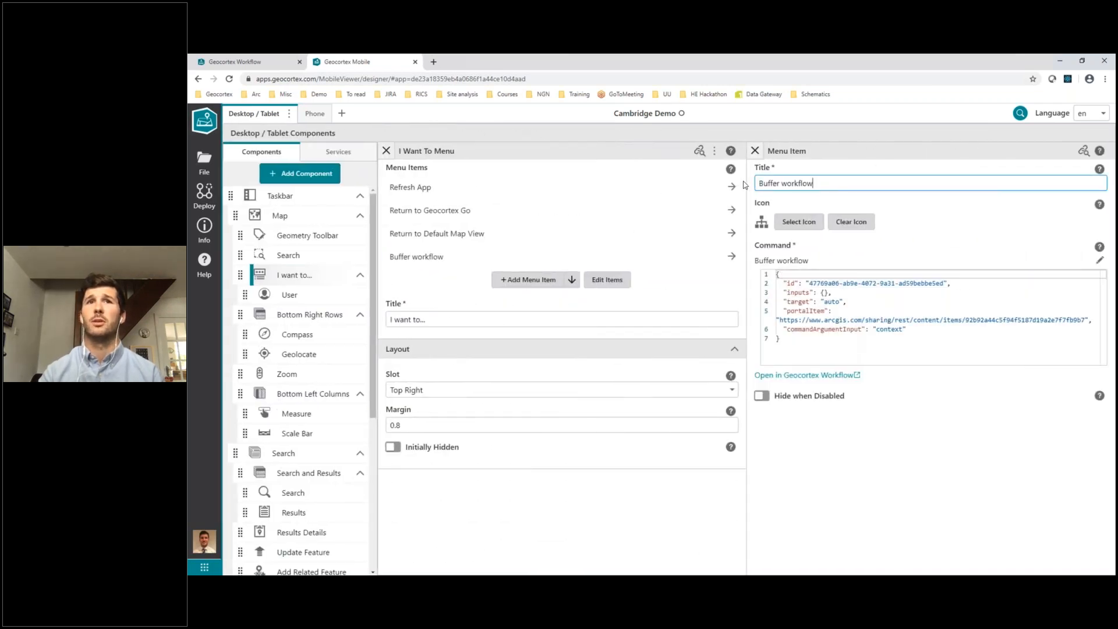
left_click_drag(813, 183, 758, 183)
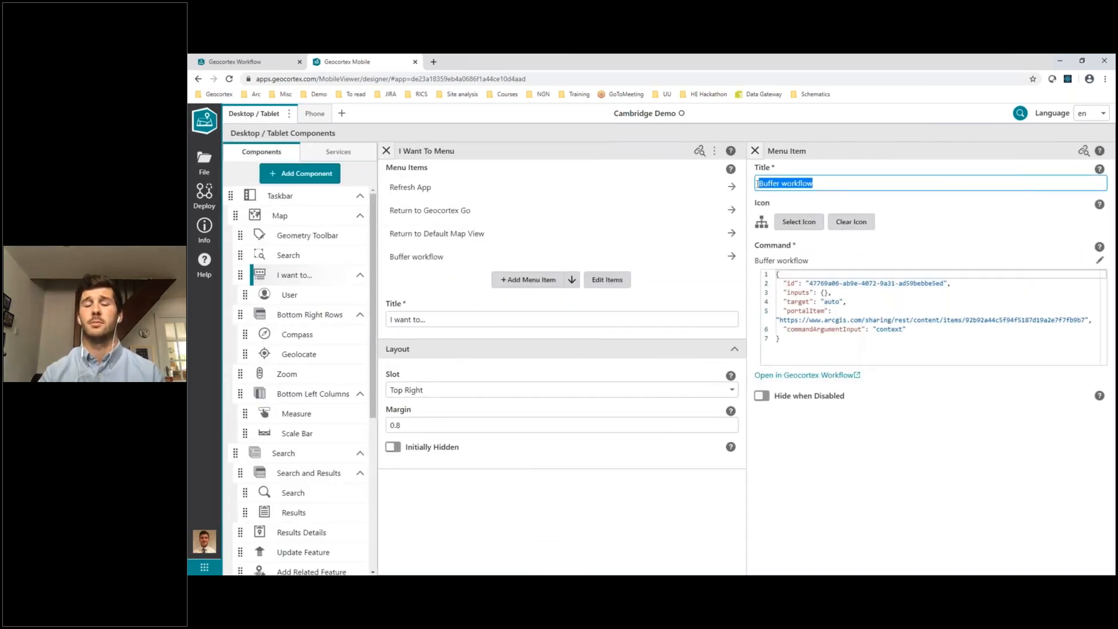
type("Create")
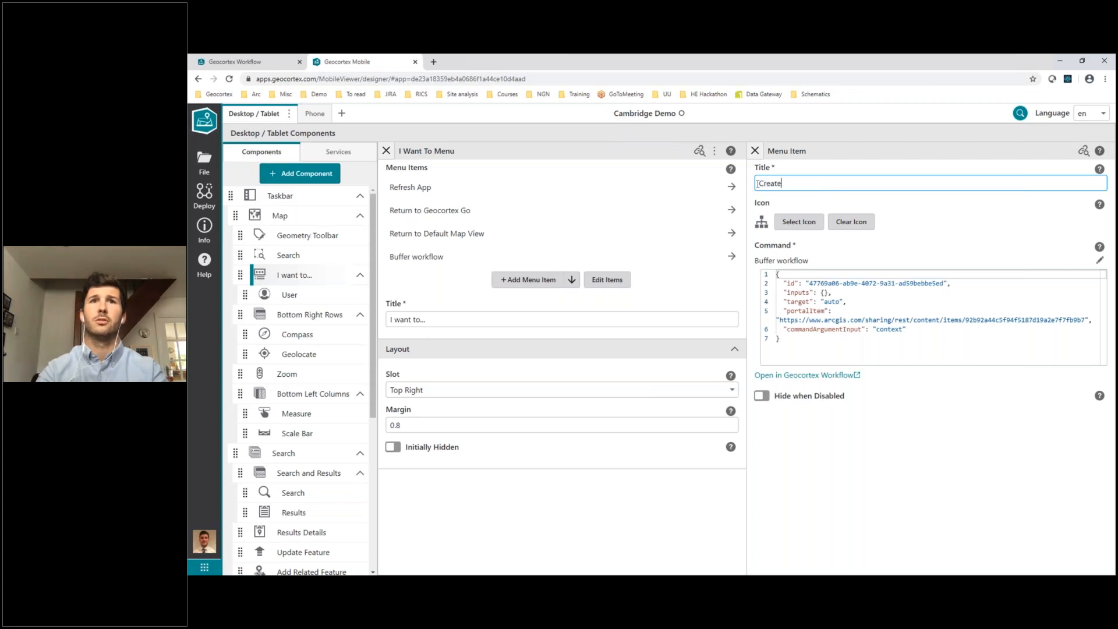
type(" a buffer")
Filter the icons by "buffer" and assign the first matching icon to the "Create a buffer" menu item
left_click(799, 222)
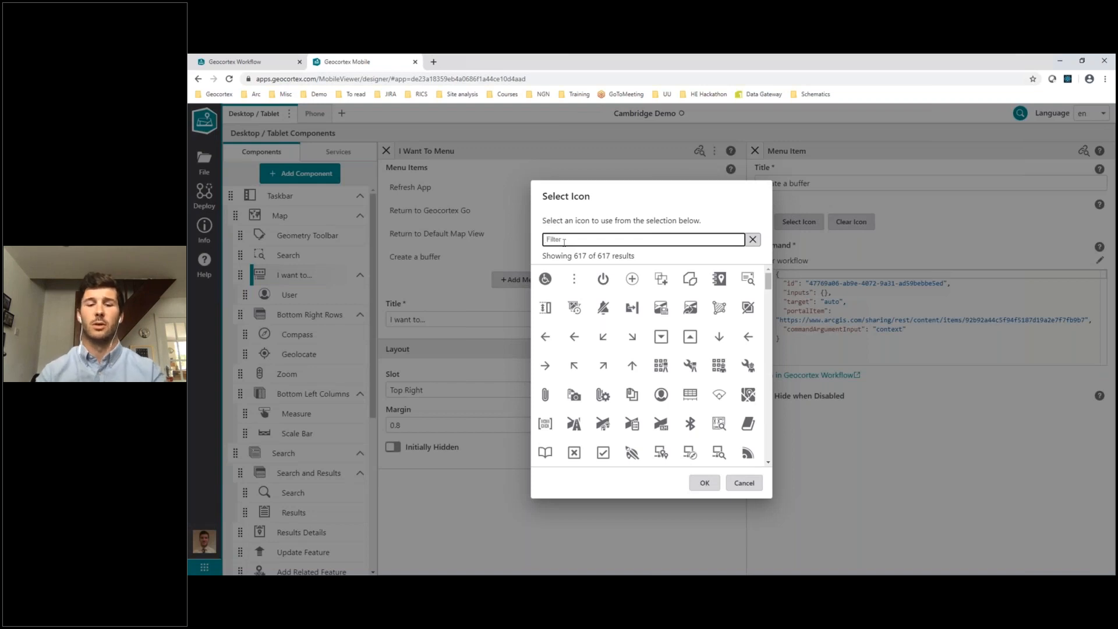
type("buffer")
left_click(543, 280)
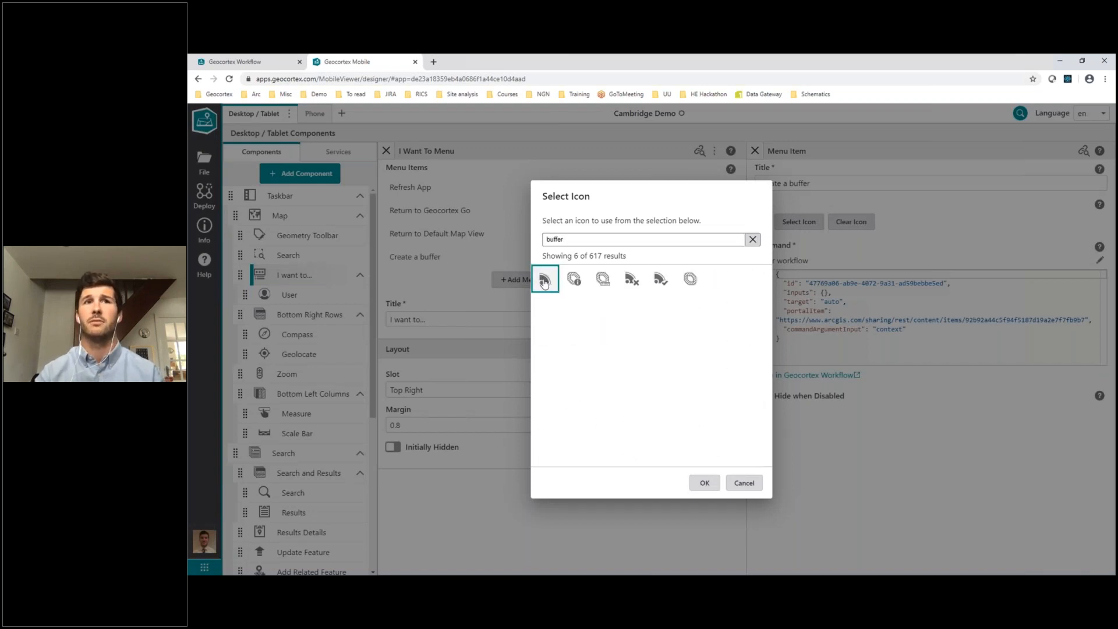
left_click(706, 482)
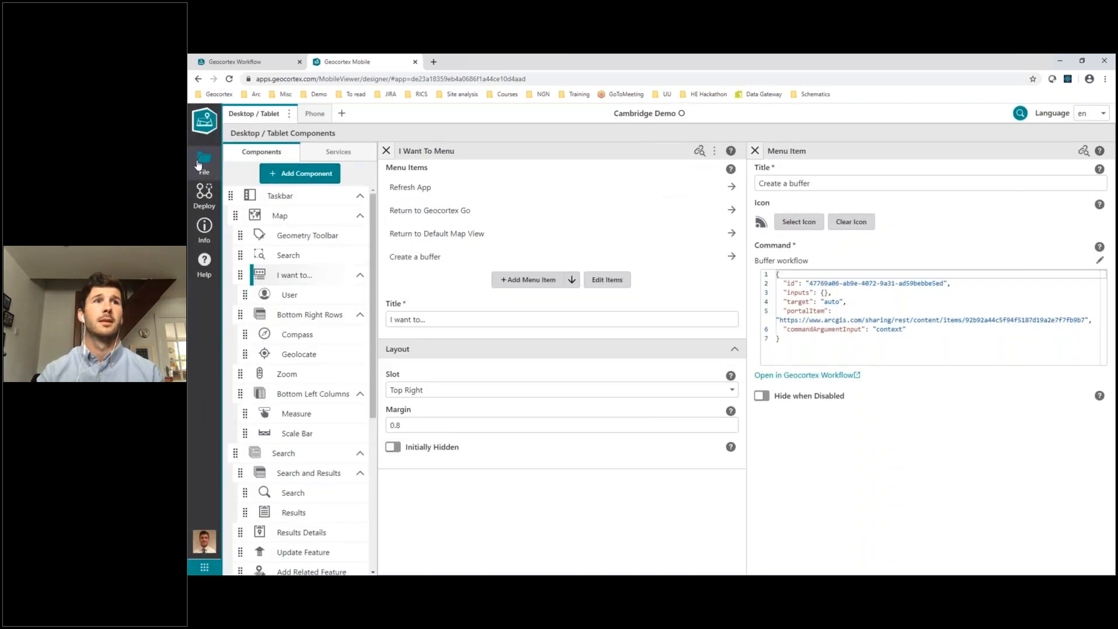
Save the Cambridge Demo app, switch to Geocortex Go and open Cambridge Demo there
left_click(204, 163)
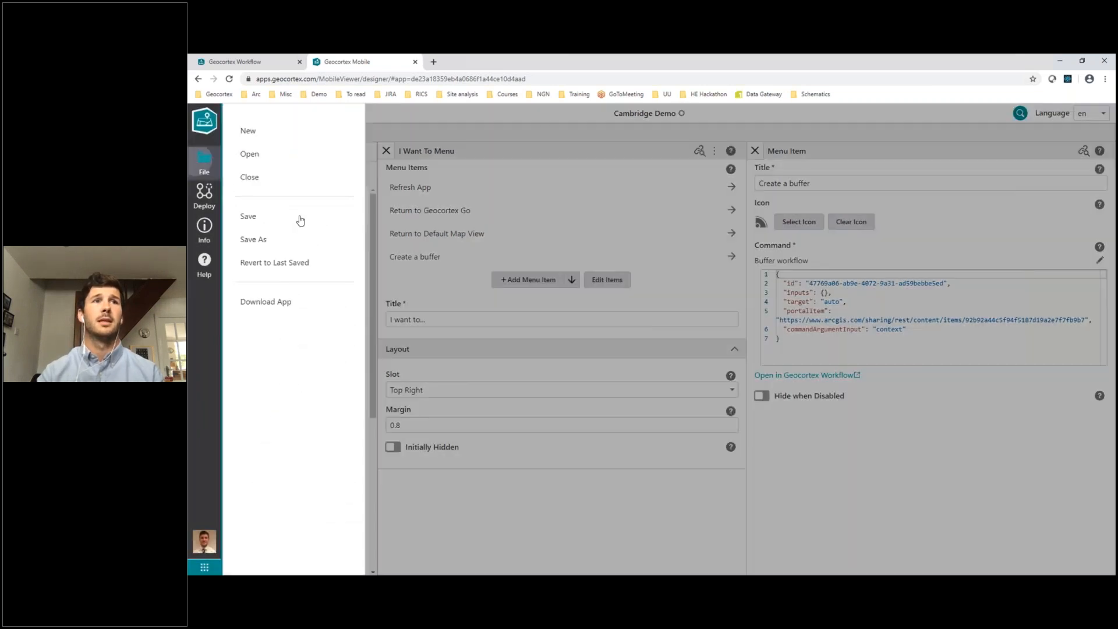
left_click(255, 217)
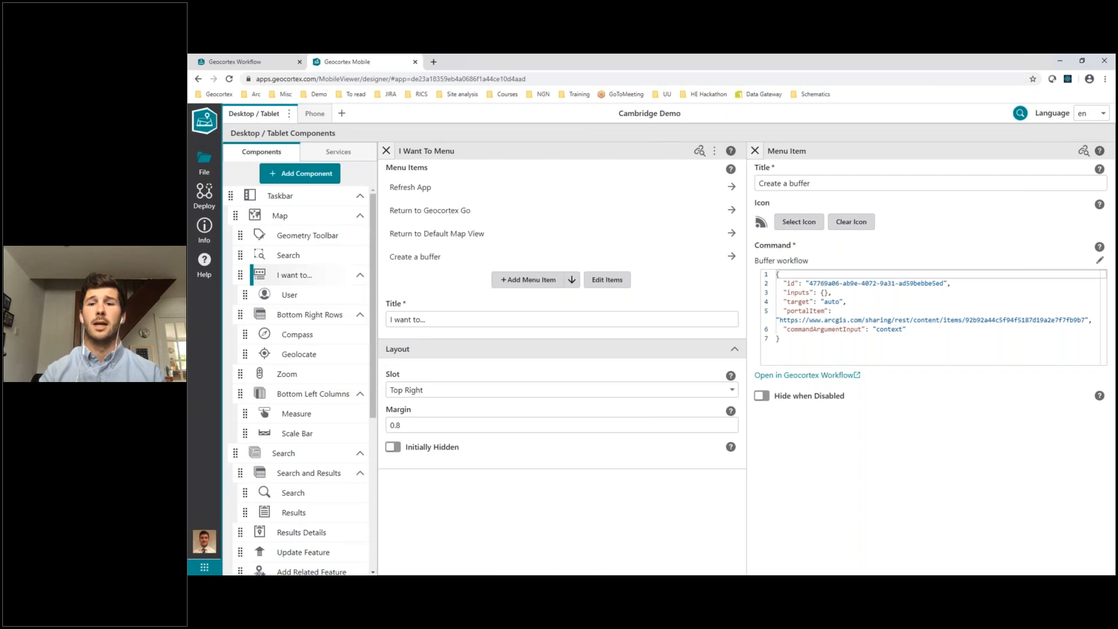
key("alt+Tab")
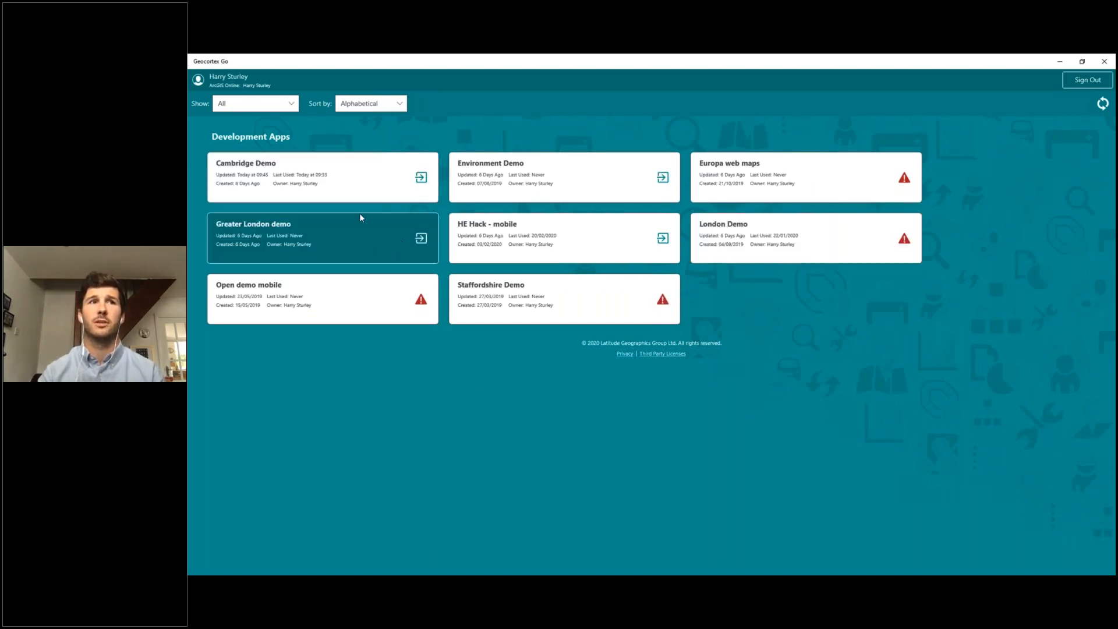
left_click(267, 177)
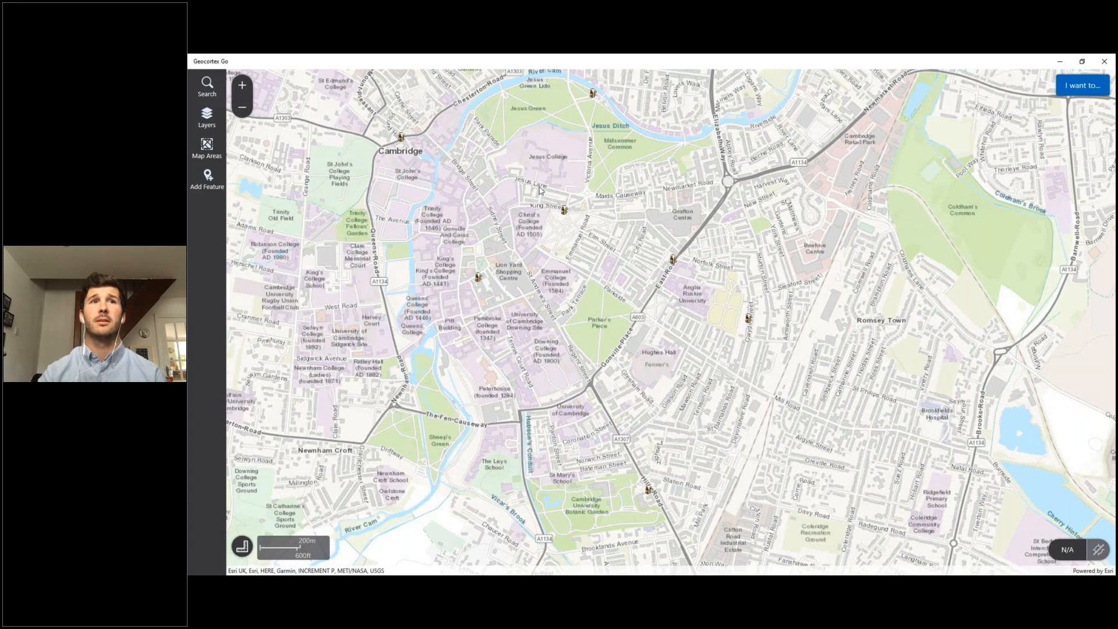
View the details of The King Street Run pub on the map and collapse them again
left_click(565, 212)
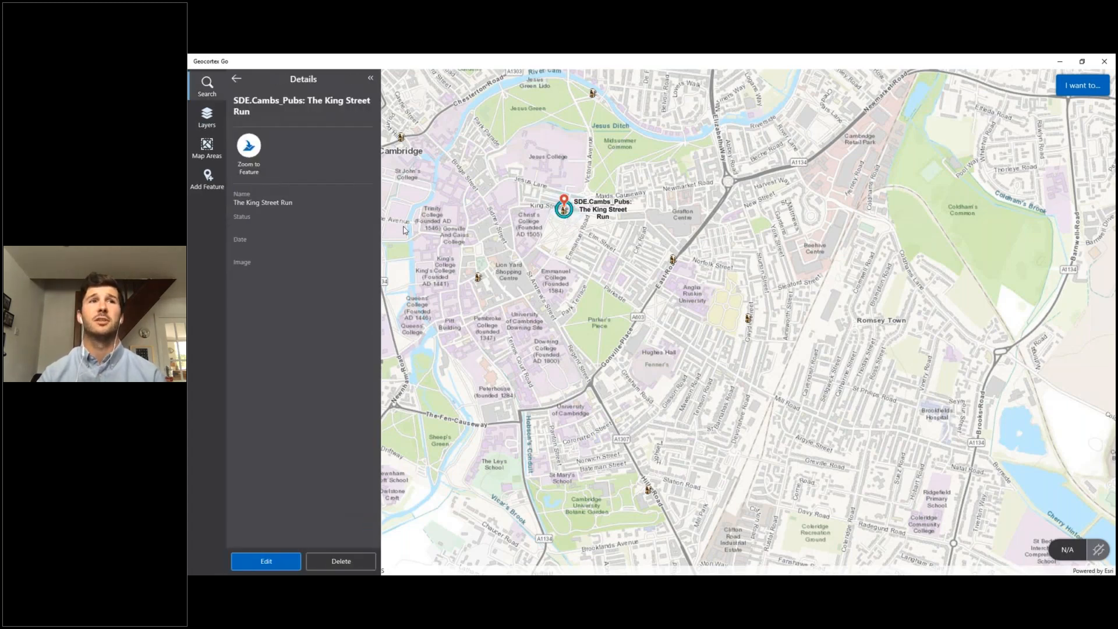
left_click(371, 80)
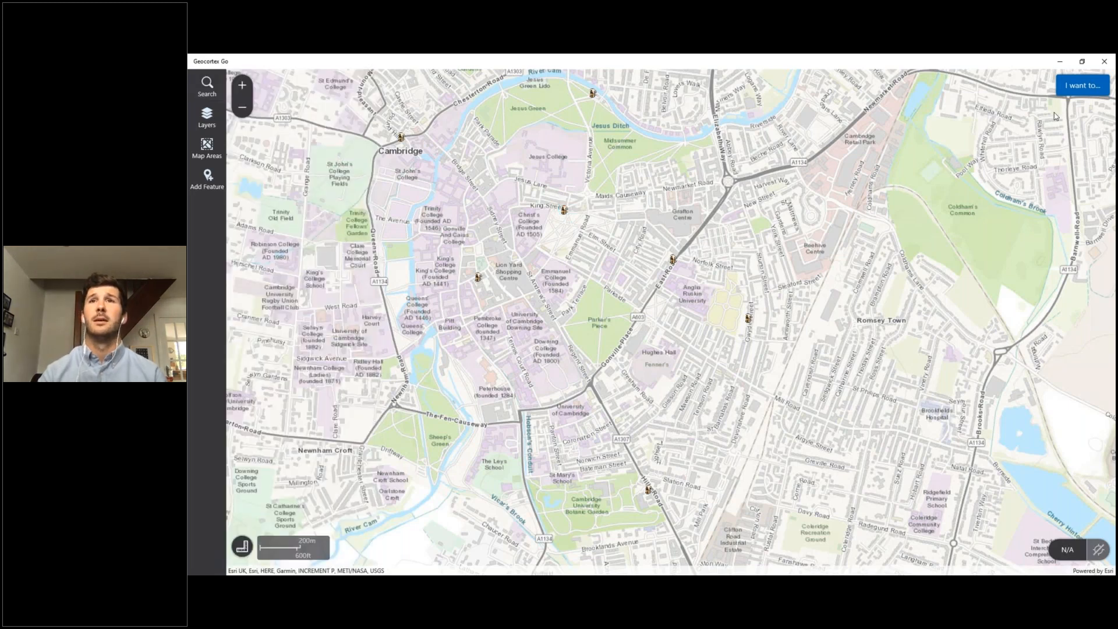
Run "Create a buffer" from the "I want to..." menu and add a location just east of The King Street Run pub
left_click(1085, 86)
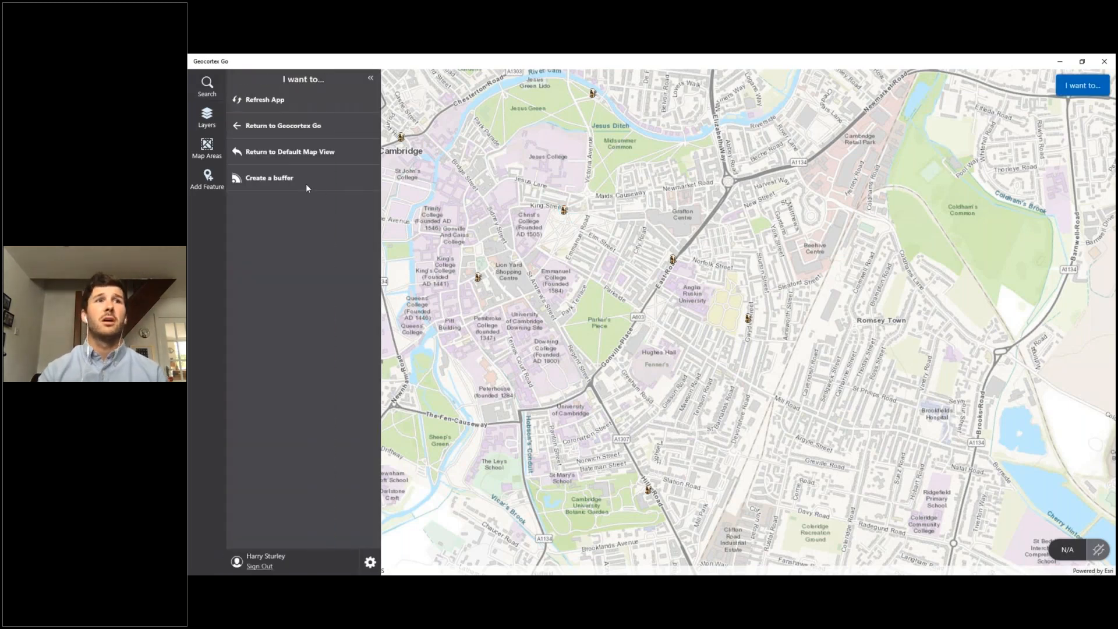
left_click(288, 178)
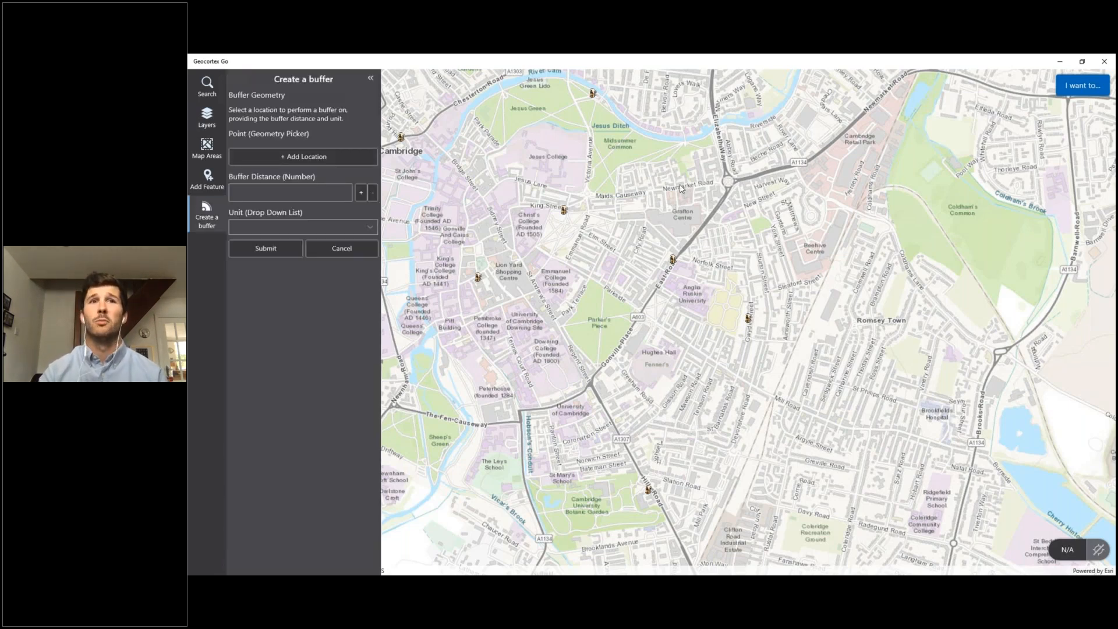
left_click(305, 159)
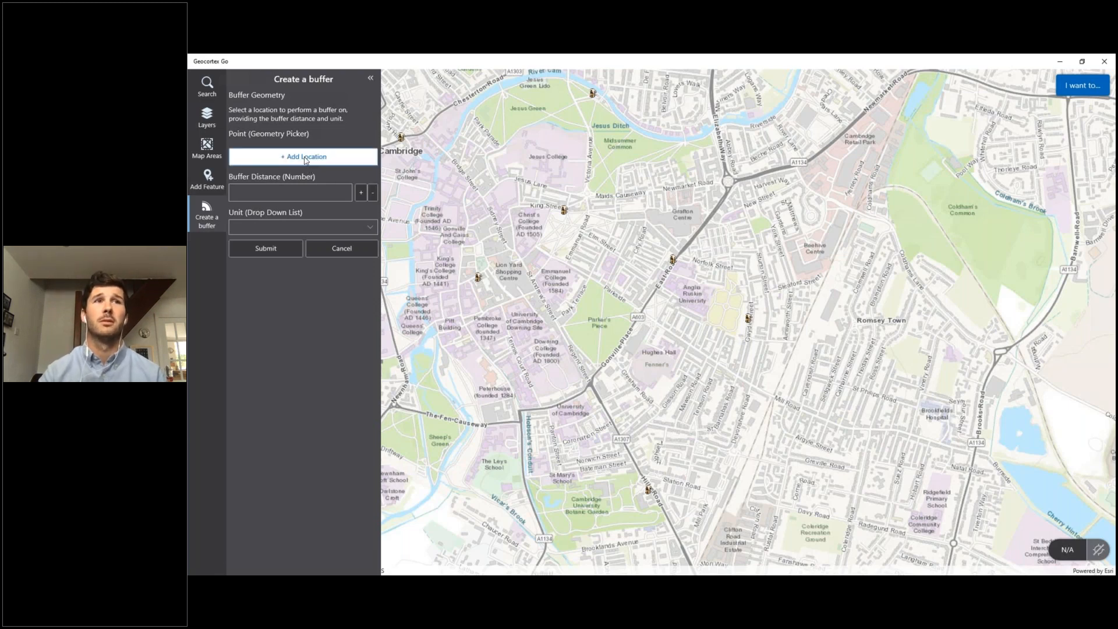
left_click(306, 161)
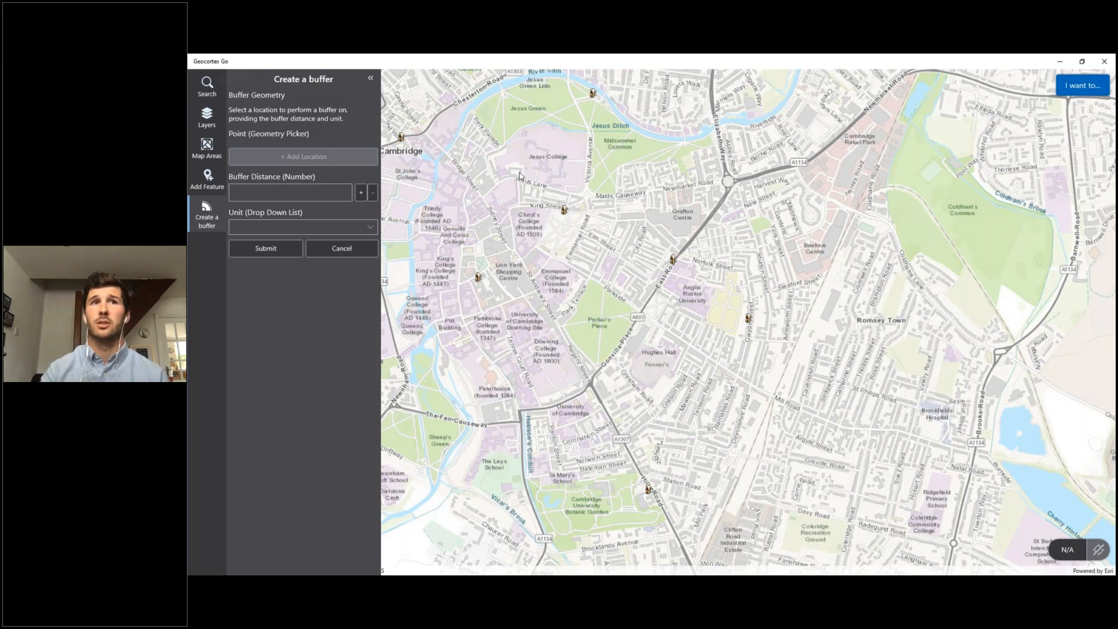
left_click(595, 199)
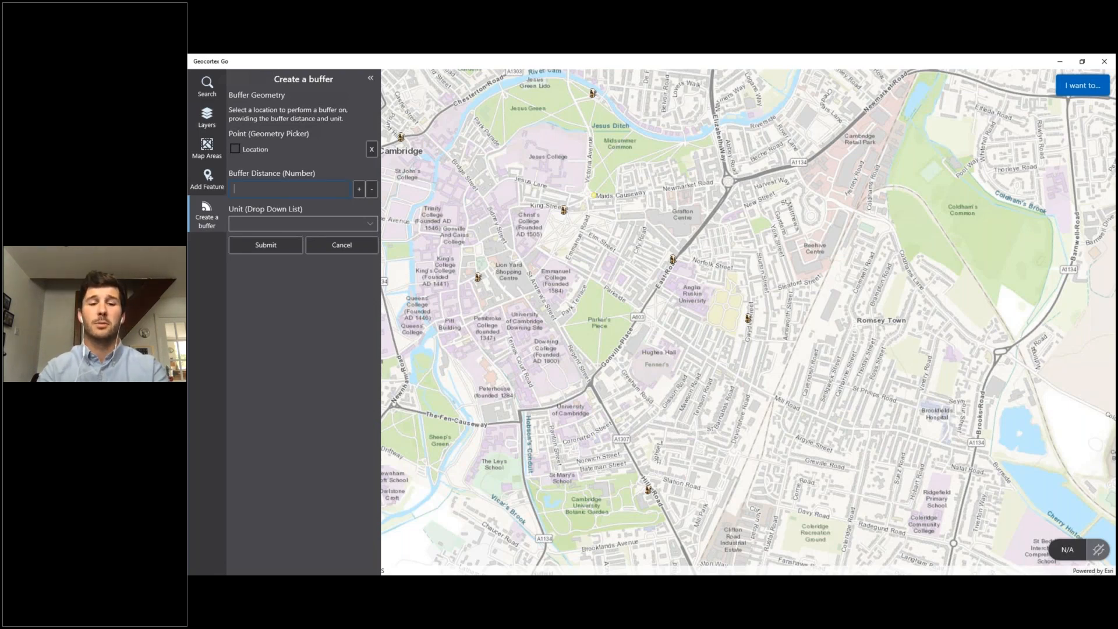
Set the buffer distance to 2000 with Meters as the unit and submit the buffer form
type("2000")
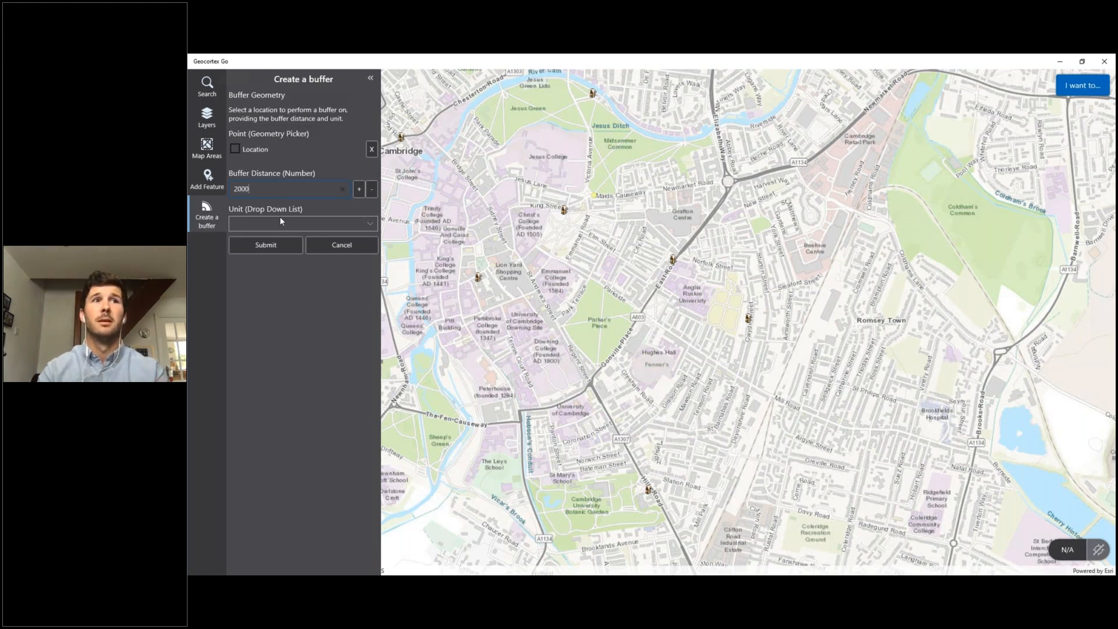
left_click(277, 224)
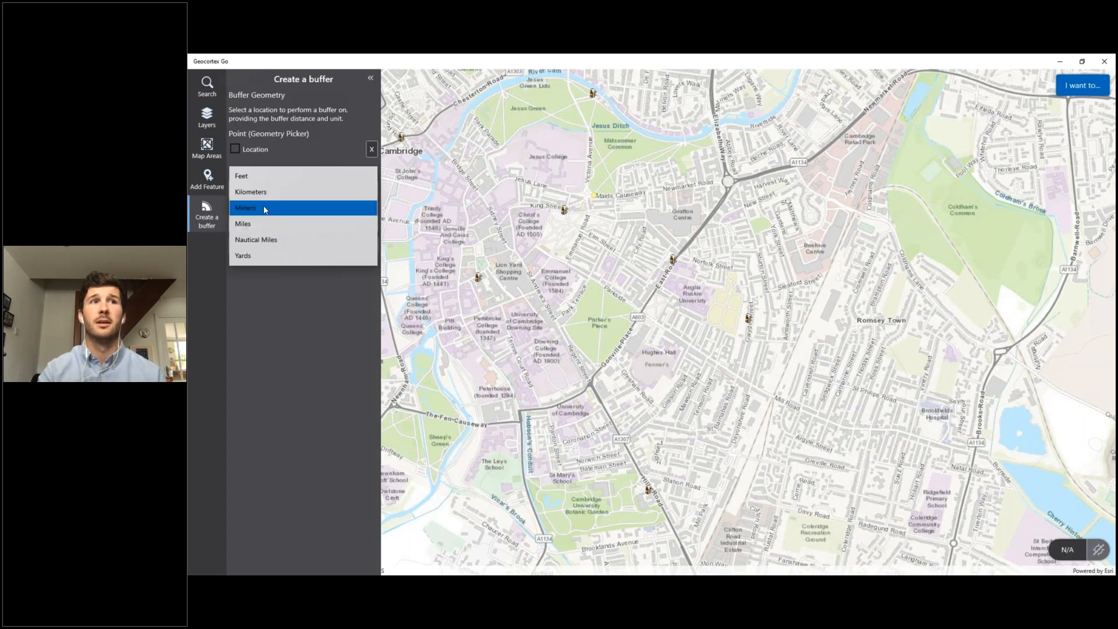
left_click(265, 210)
left_click(265, 246)
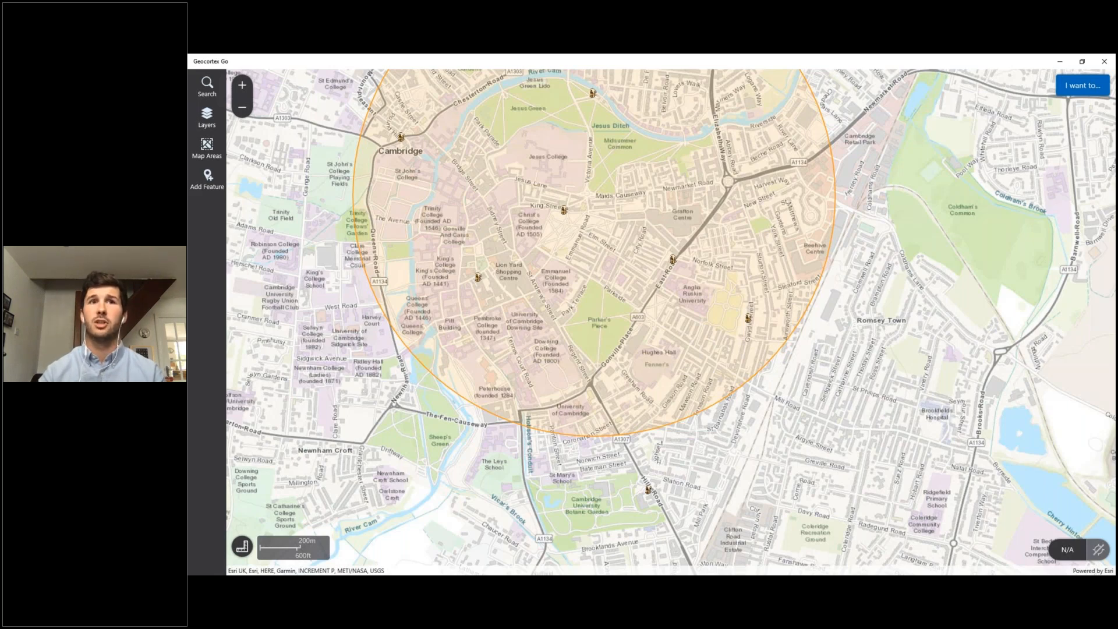
Switch back to Buffer workflow in Geocortex Workflow and open its Display Form activity for editing
key("alt+Tab")
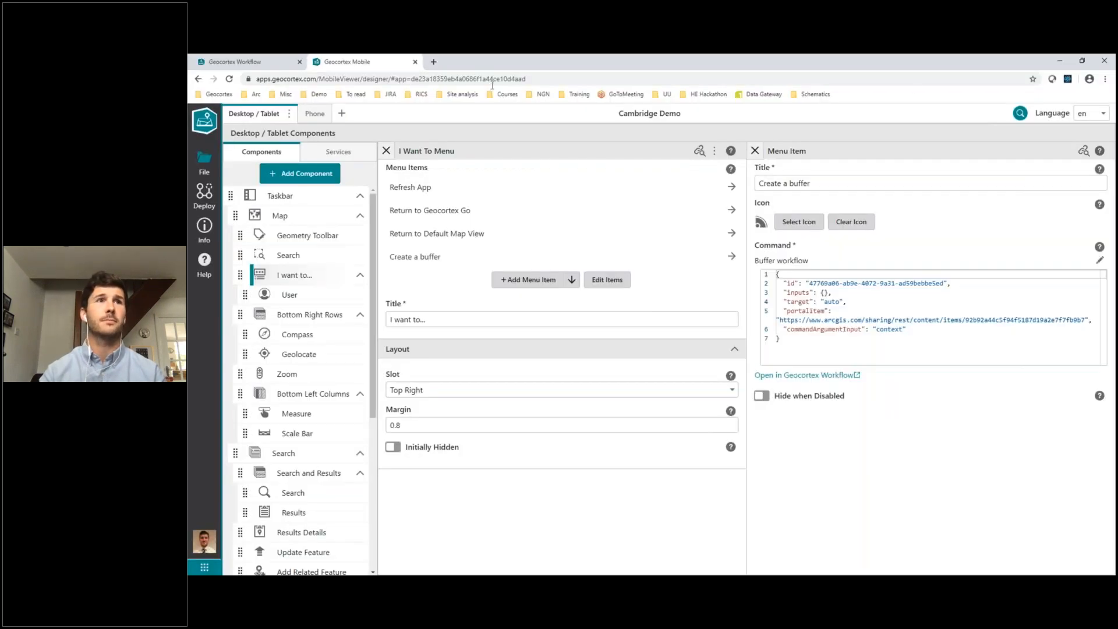
key("ctrl+Tab")
scroll(569, 355, "down", 1)
scroll(571, 355, "up", 1)
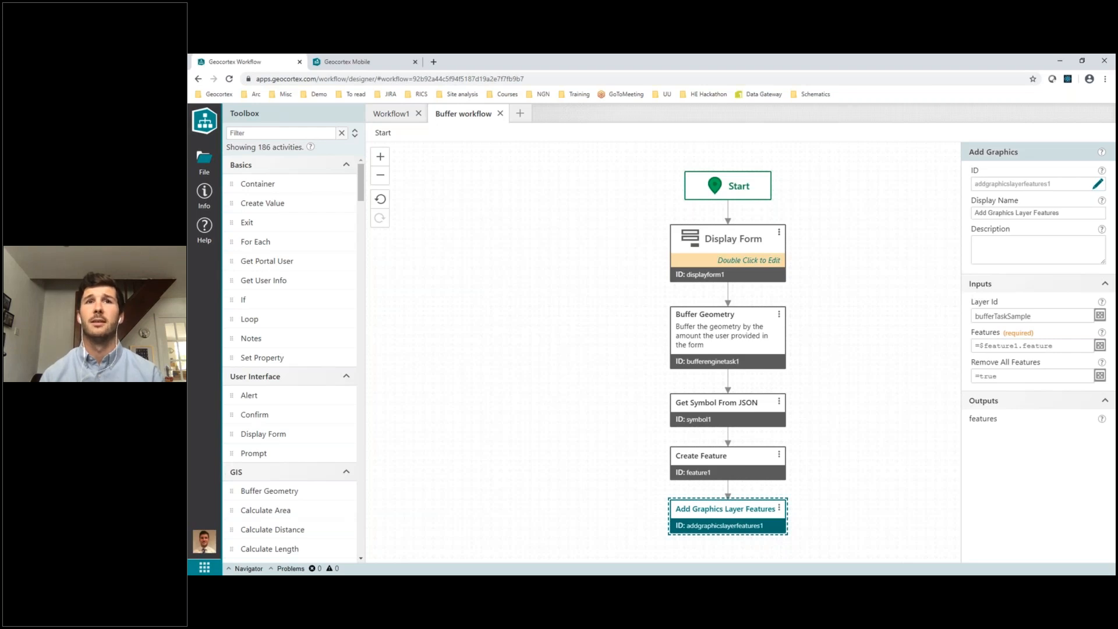
double_click(717, 269)
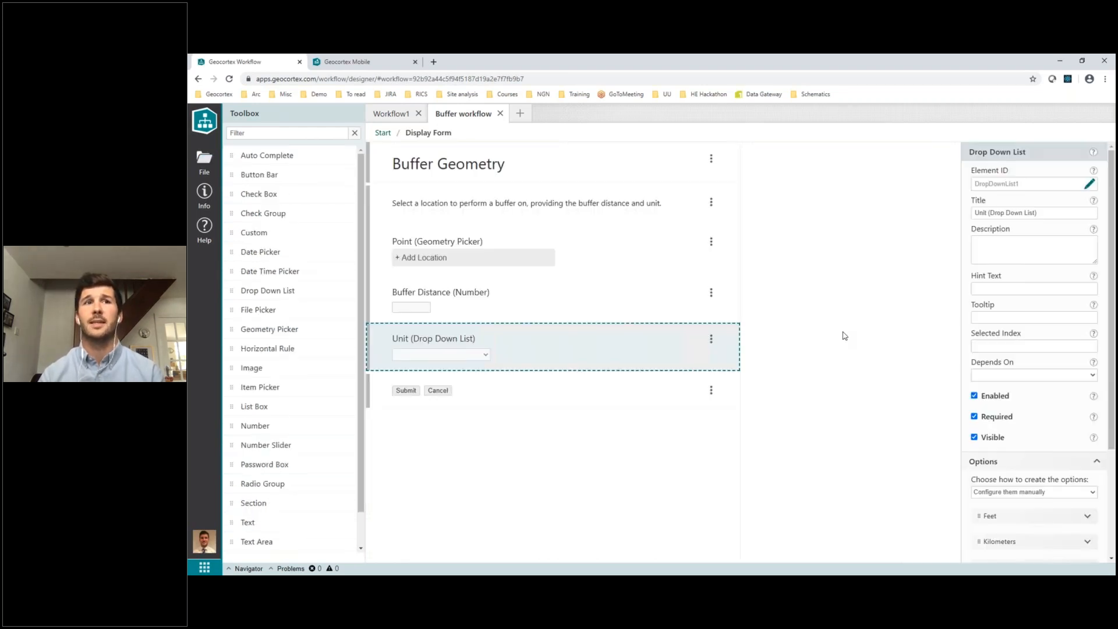
Change the label of the Kilometers option in the Unit drop-down list to "Kilometres"
scroll(1070, 483, "down", 1)
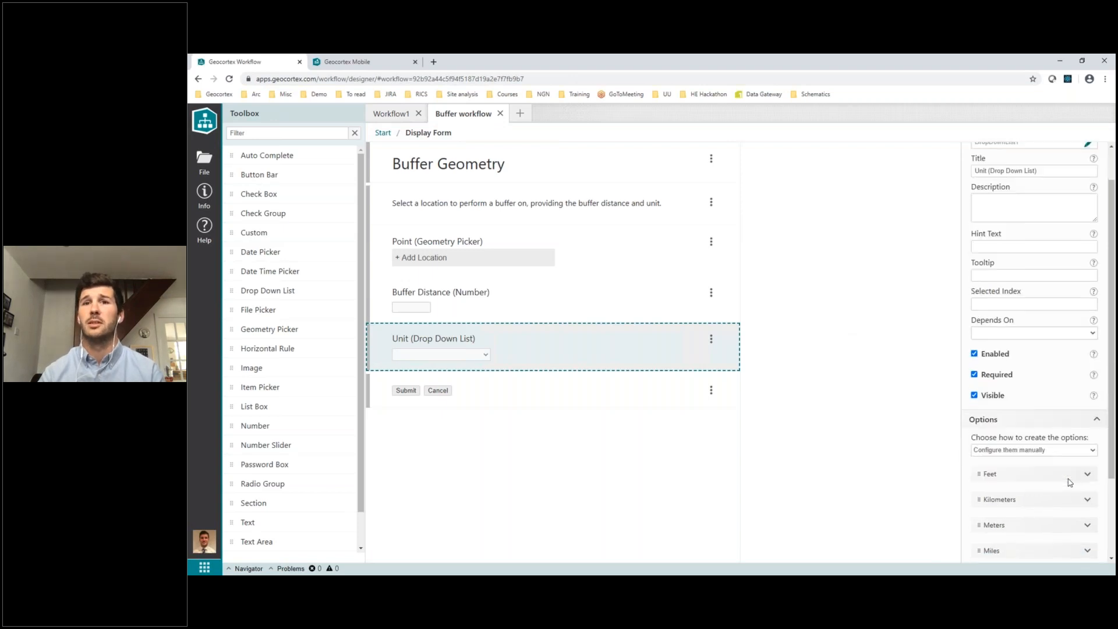
scroll(1070, 483, "down", 2)
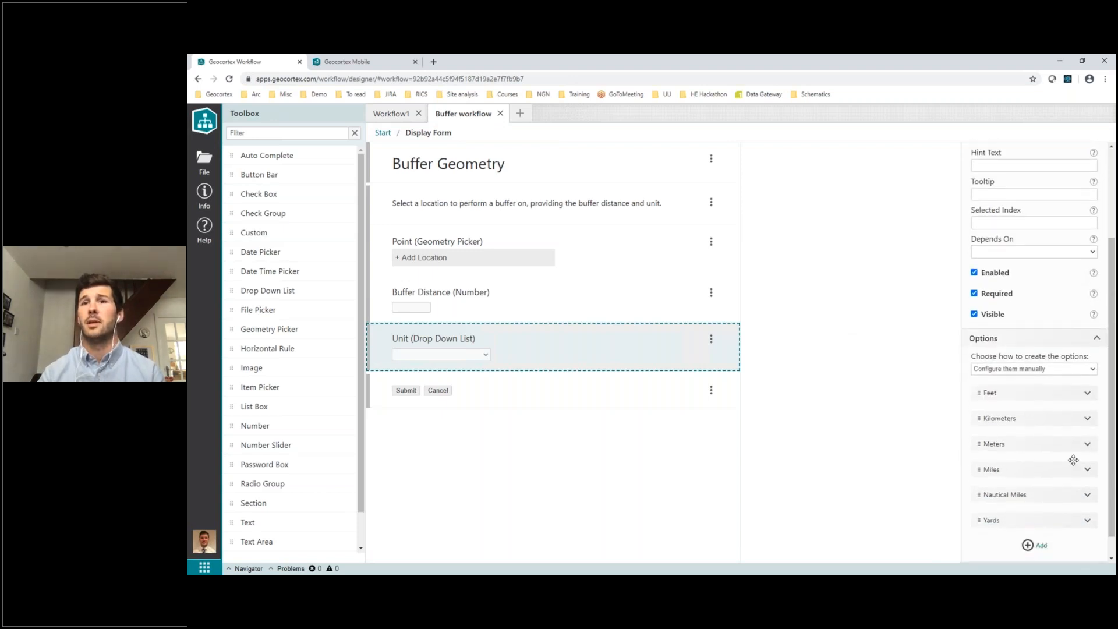
left_click(1089, 419)
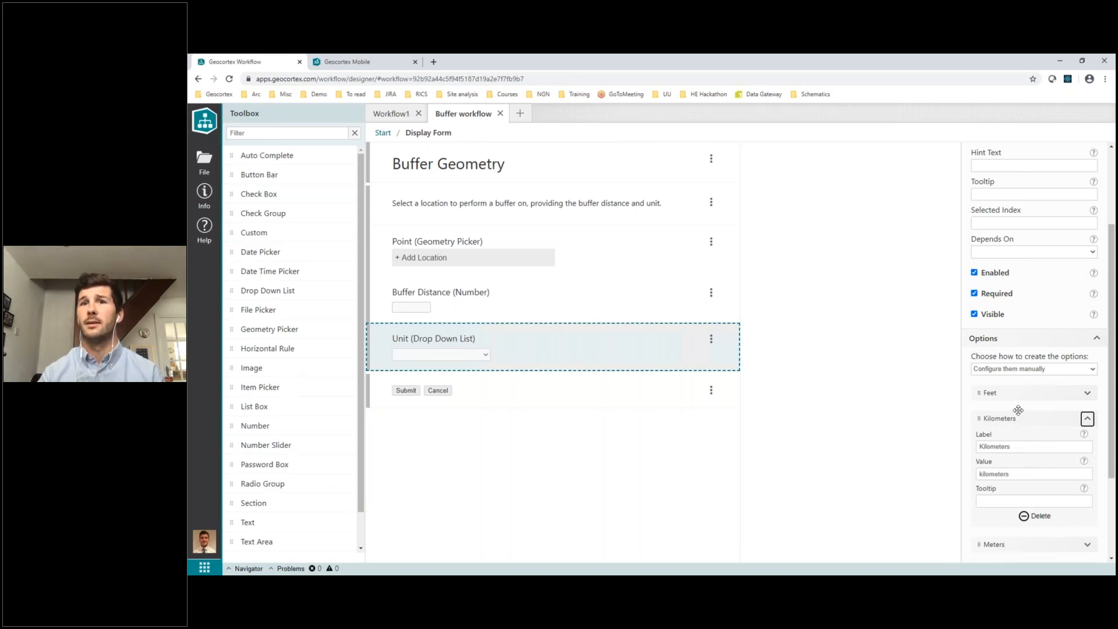
left_click(1019, 447)
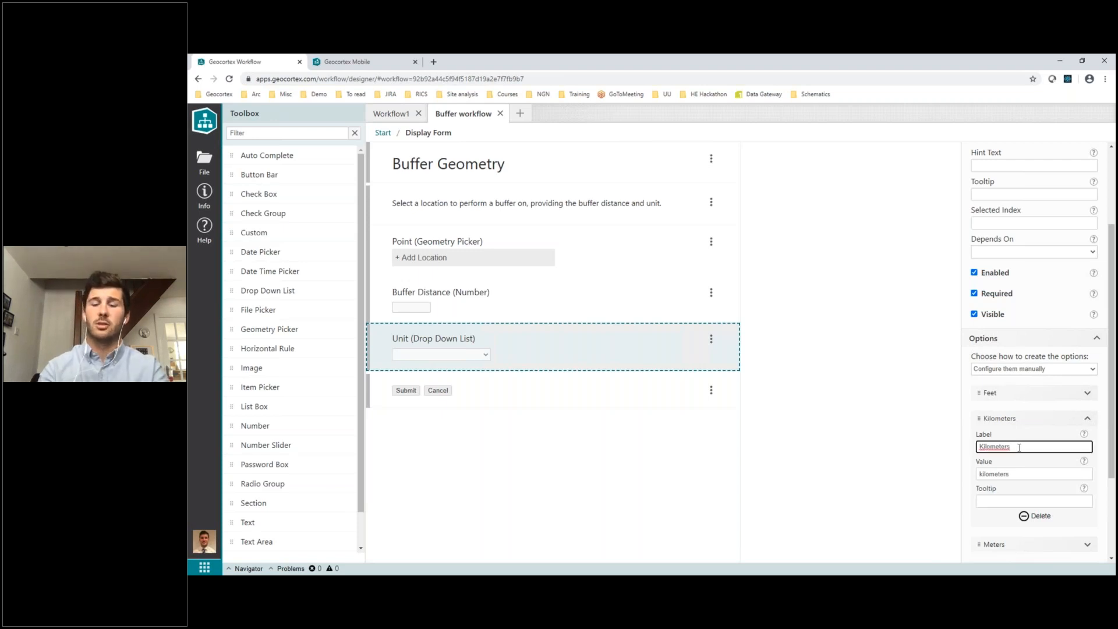
key("BackSpace")
key("BackSpace")
type("res")
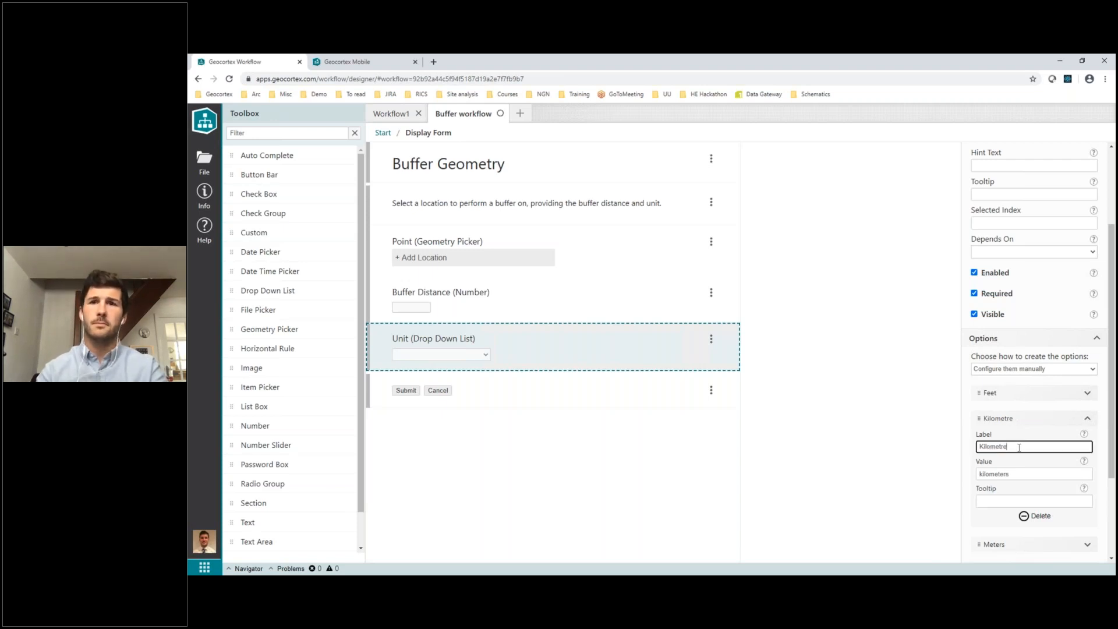
left_click(1087, 420)
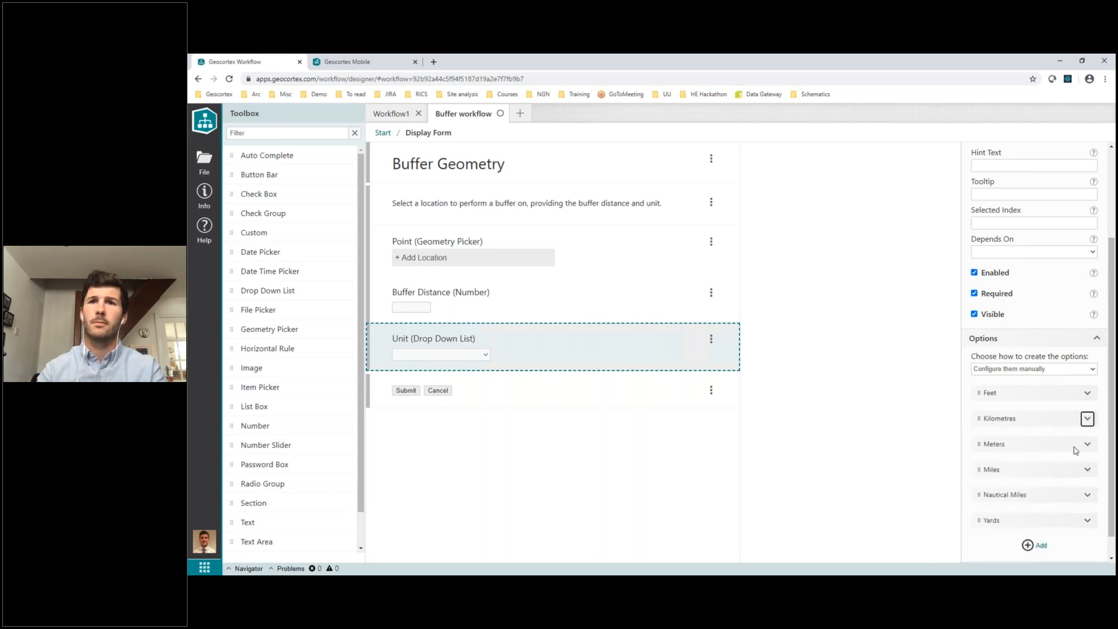
Relabel the Meters option as "Metres" and move it to the first place in the Unit options
left_click(1087, 445)
left_click(1021, 473)
key("BackSpace")
key("BackSpace")
type("s")
left_click(1087, 444)
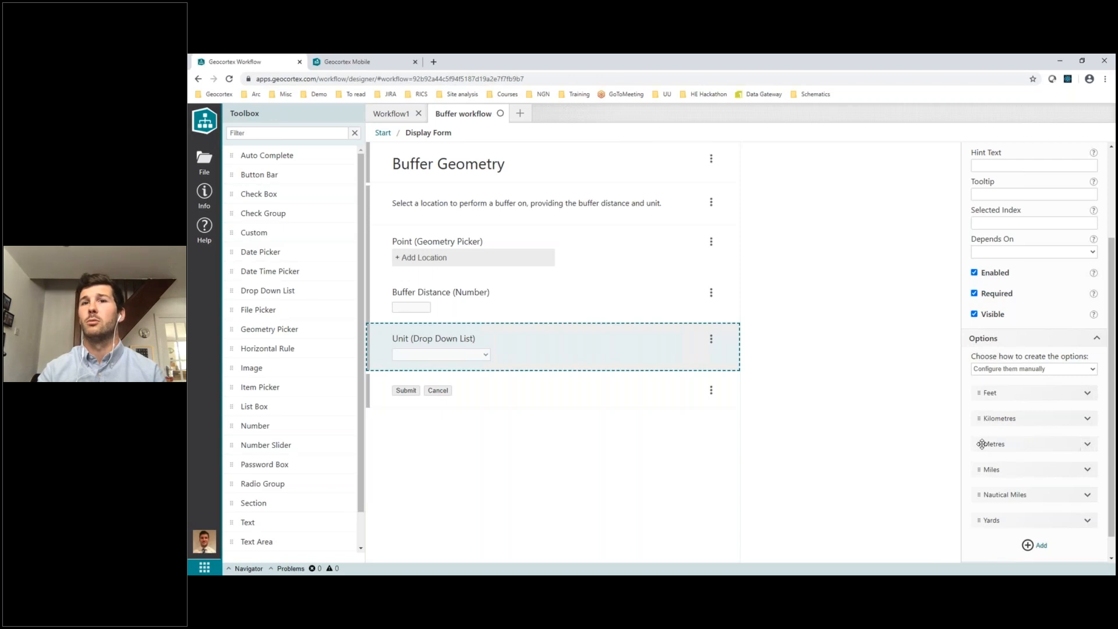
left_click_drag(982, 444, 984, 387)
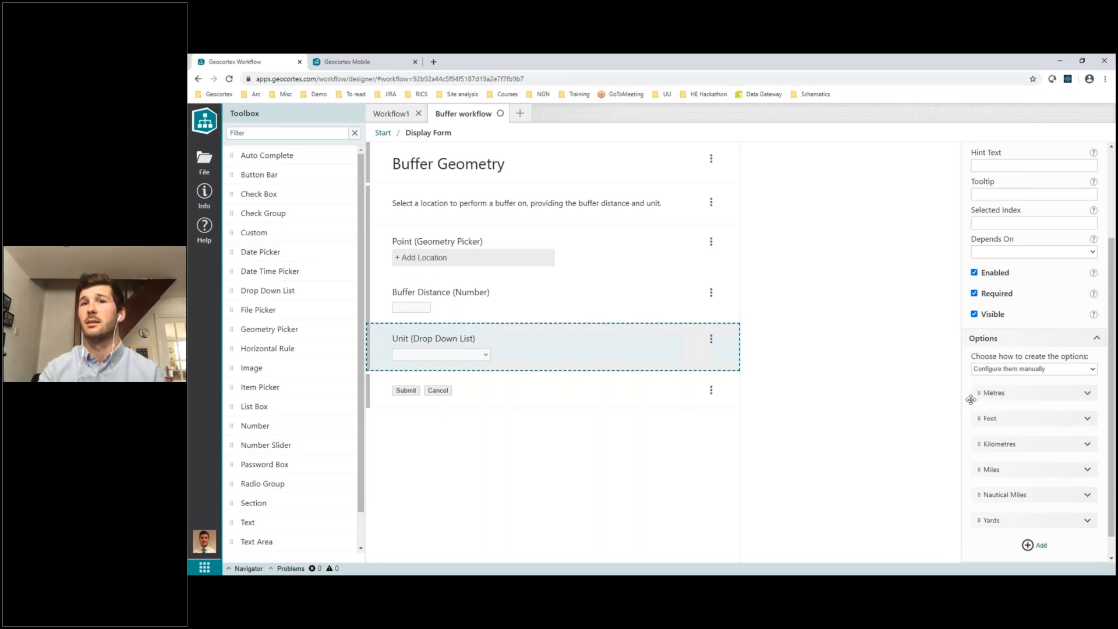
Return to the main workflow, filter the activities by "query" and add a Query Layer activity after Add Graphics Layer Features
left_click(383, 134)
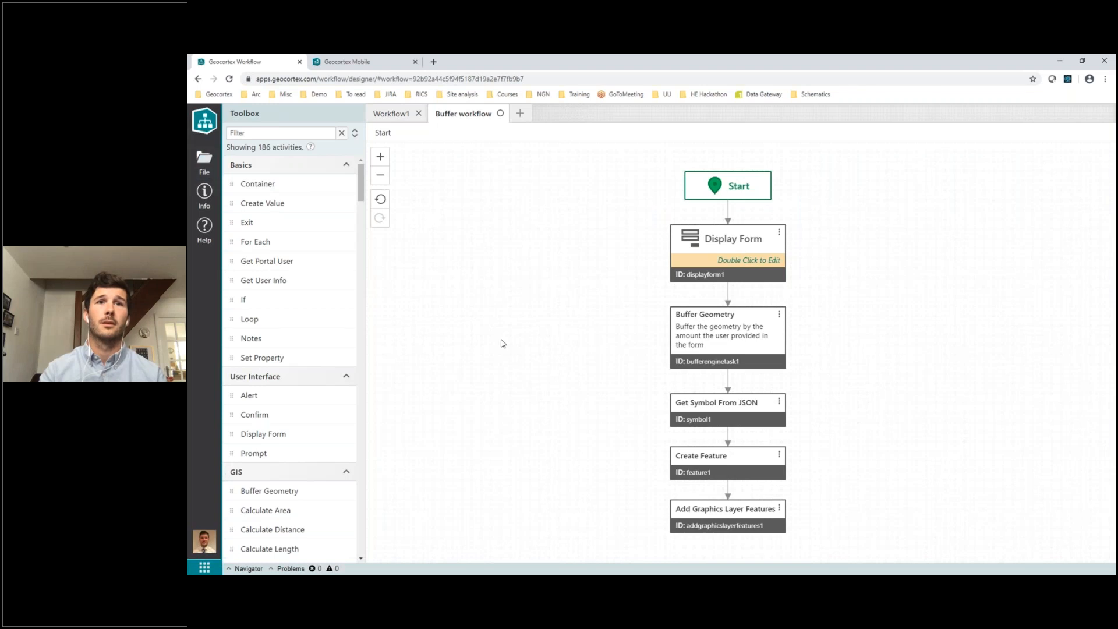
scroll(503, 344, "down", 1)
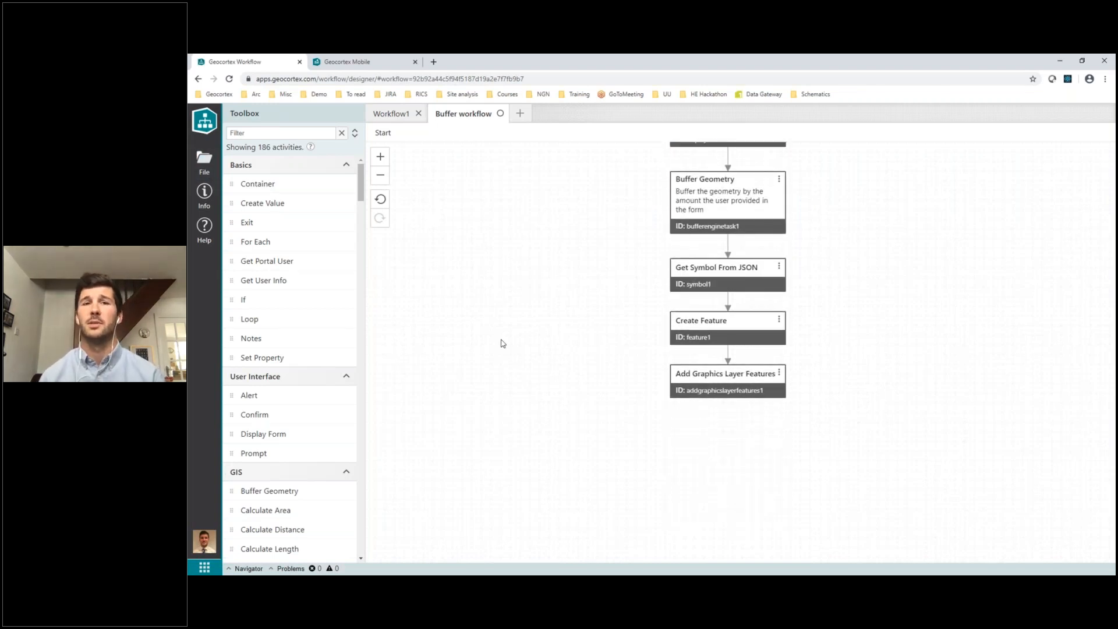
scroll(503, 344, "down", 1)
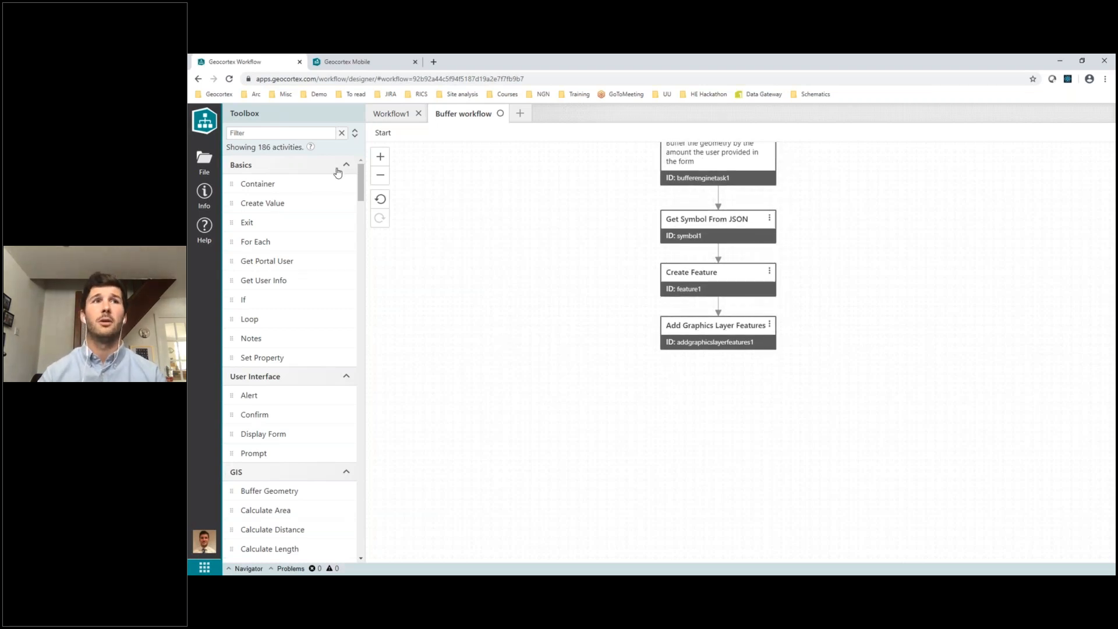
left_click(278, 133)
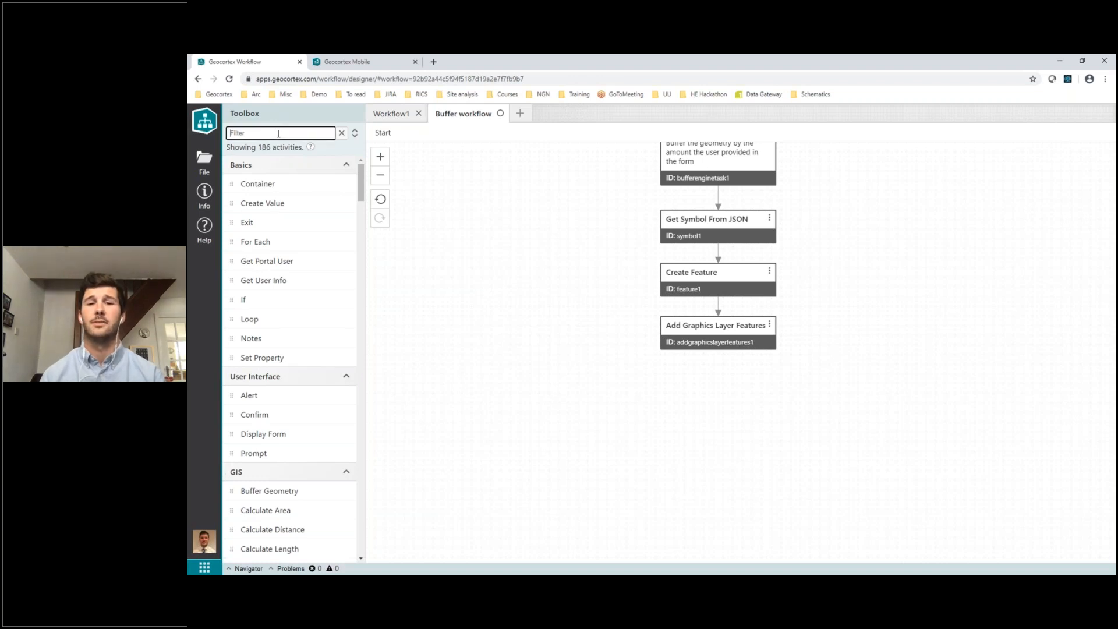
type("query")
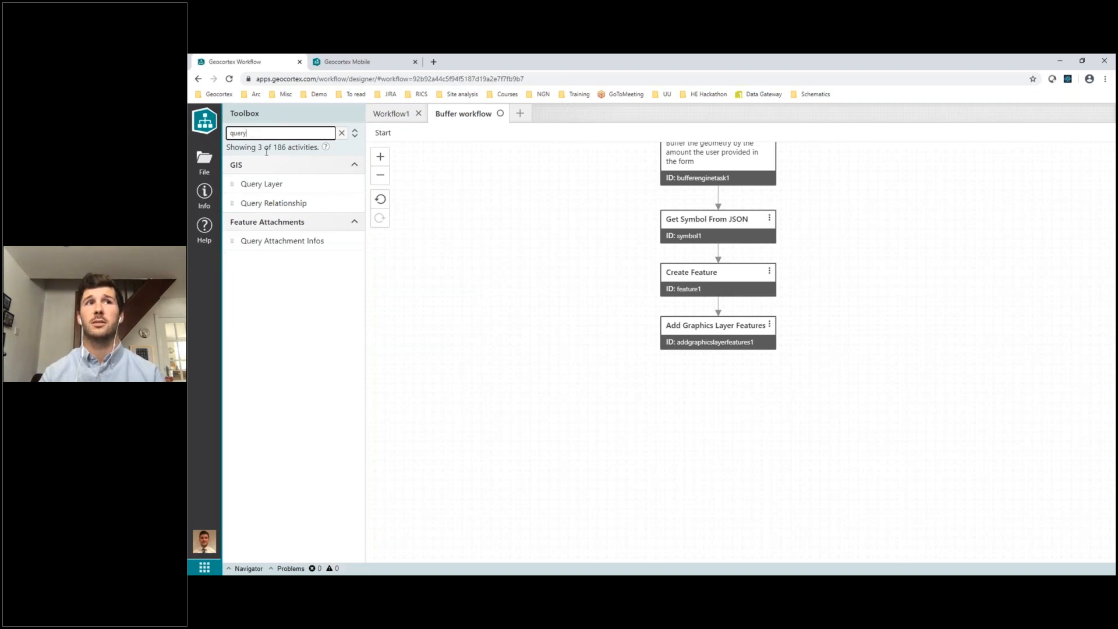
left_click_drag(261, 183, 719, 359)
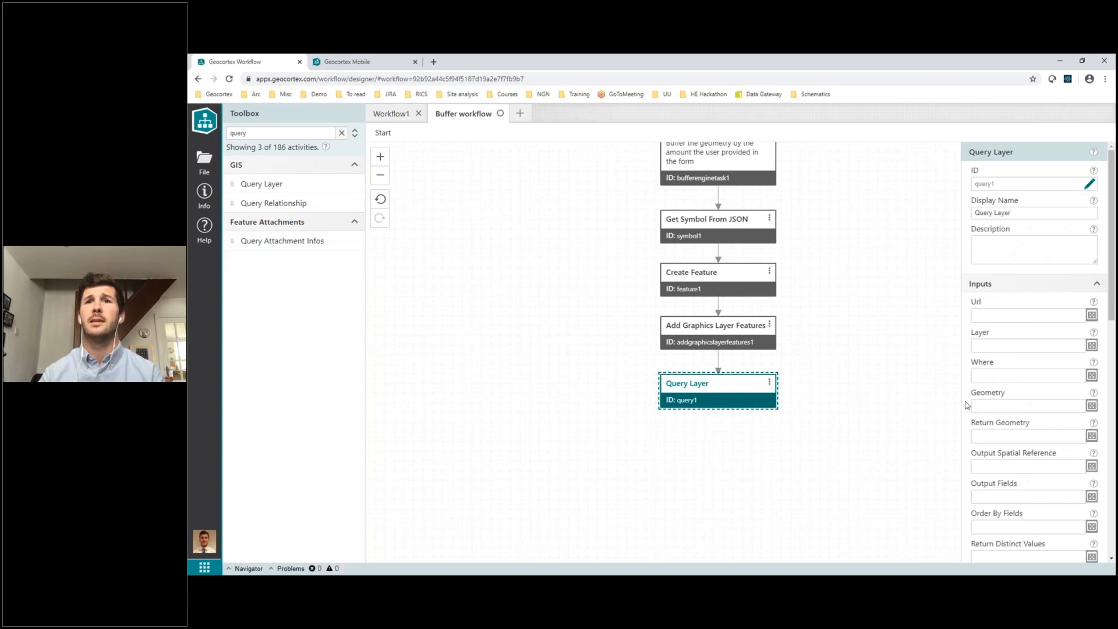
Paste the CambridgePubs FeatureServer/0 address as the Url input of the Query Layer activity
scroll(991, 390, "down", 2)
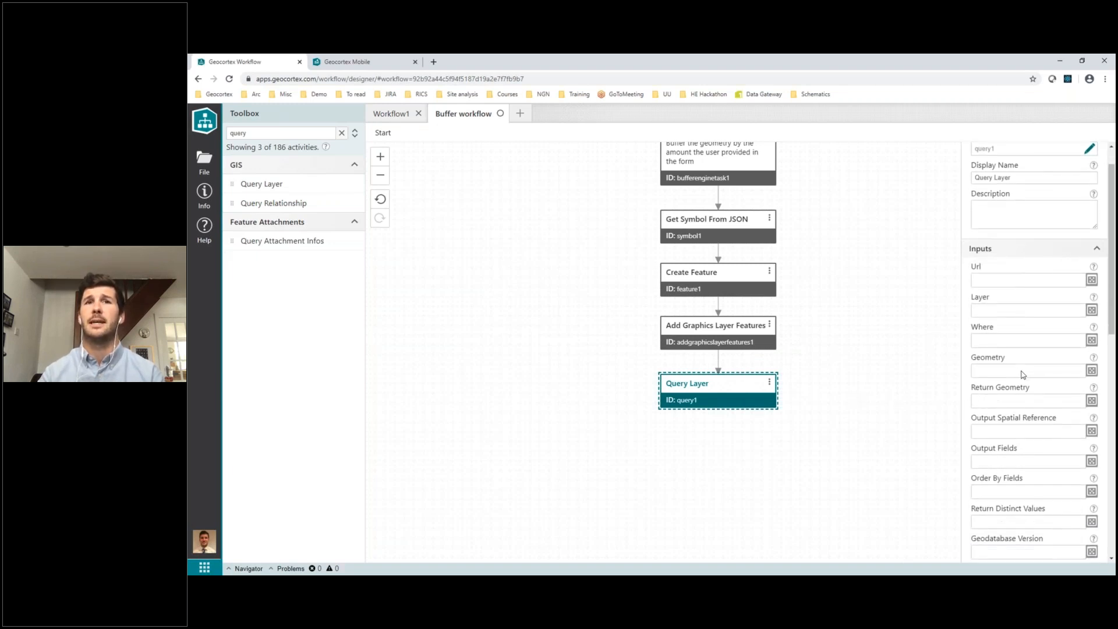
scroll(1024, 374, "down", 1)
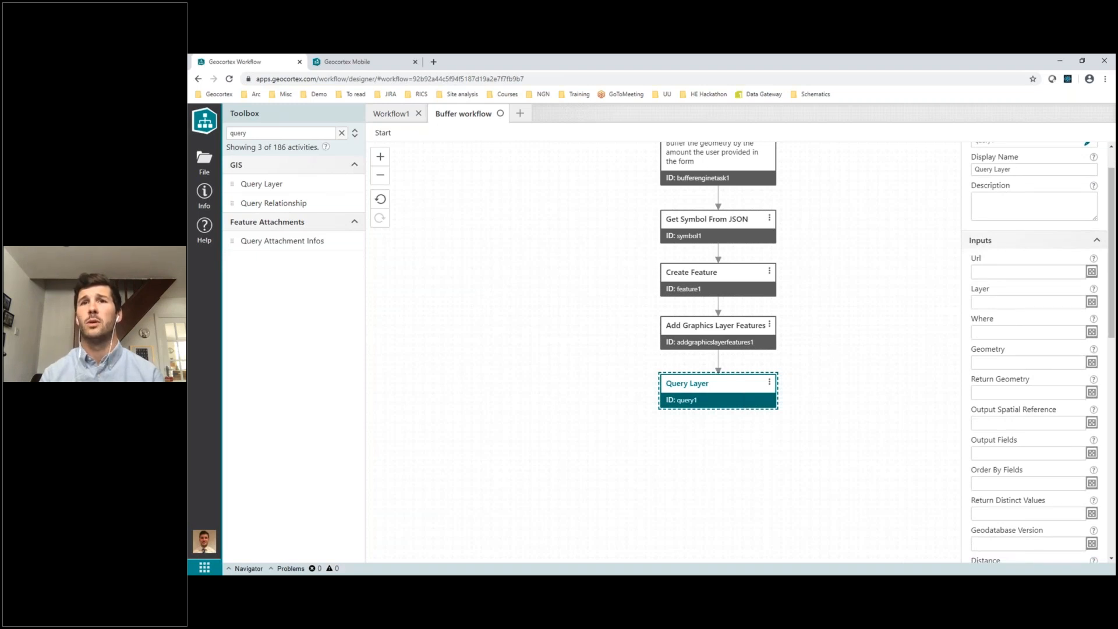
left_click(1014, 279)
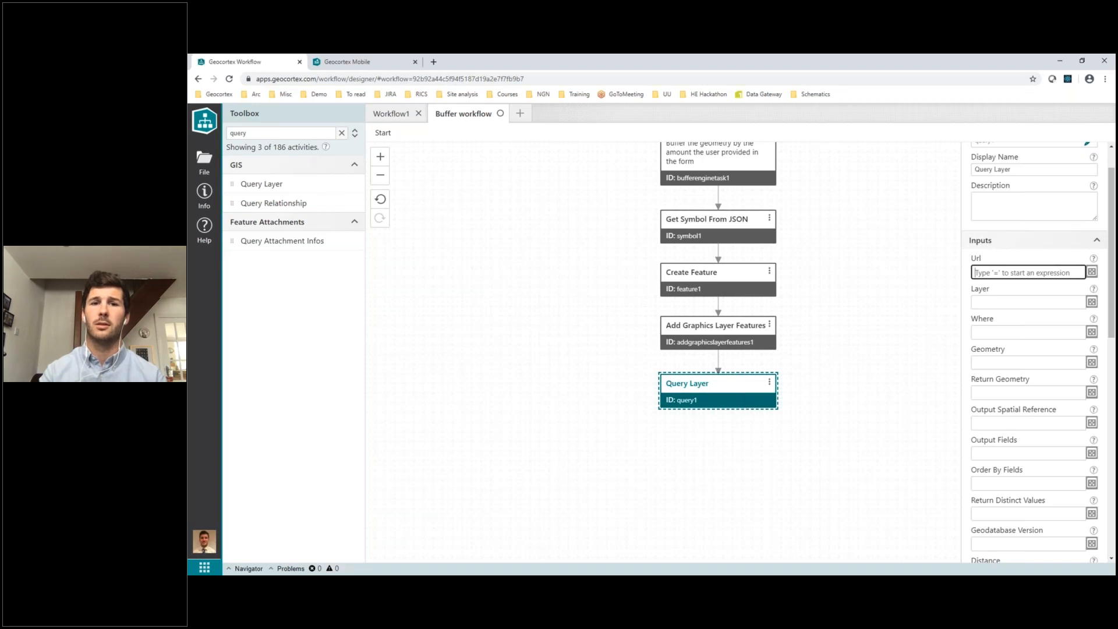
key("alt+Tab")
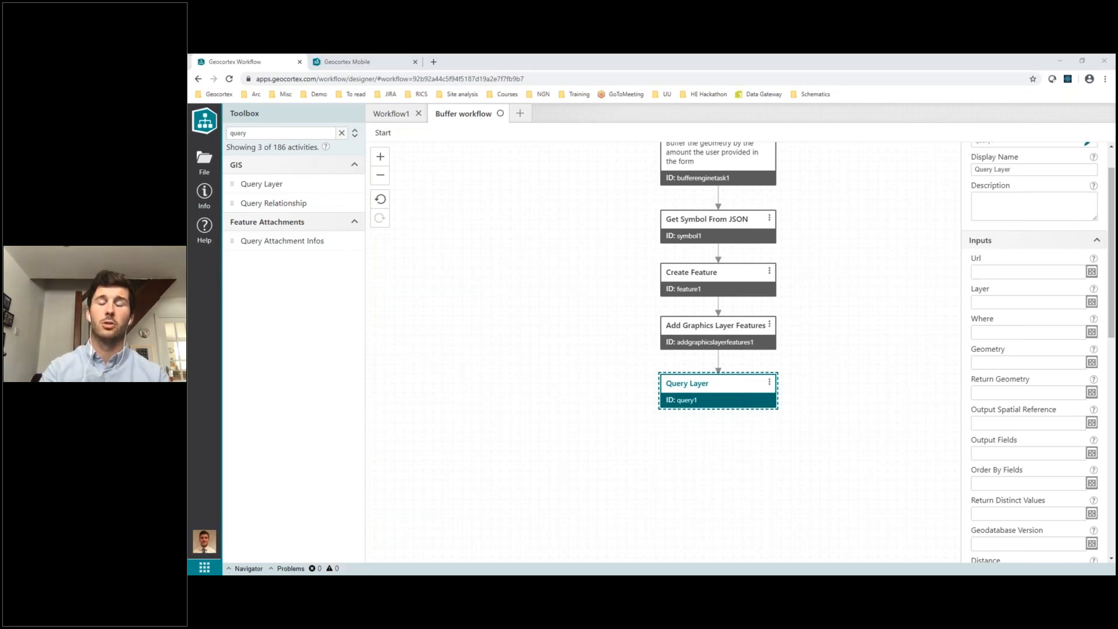
left_click(1001, 273)
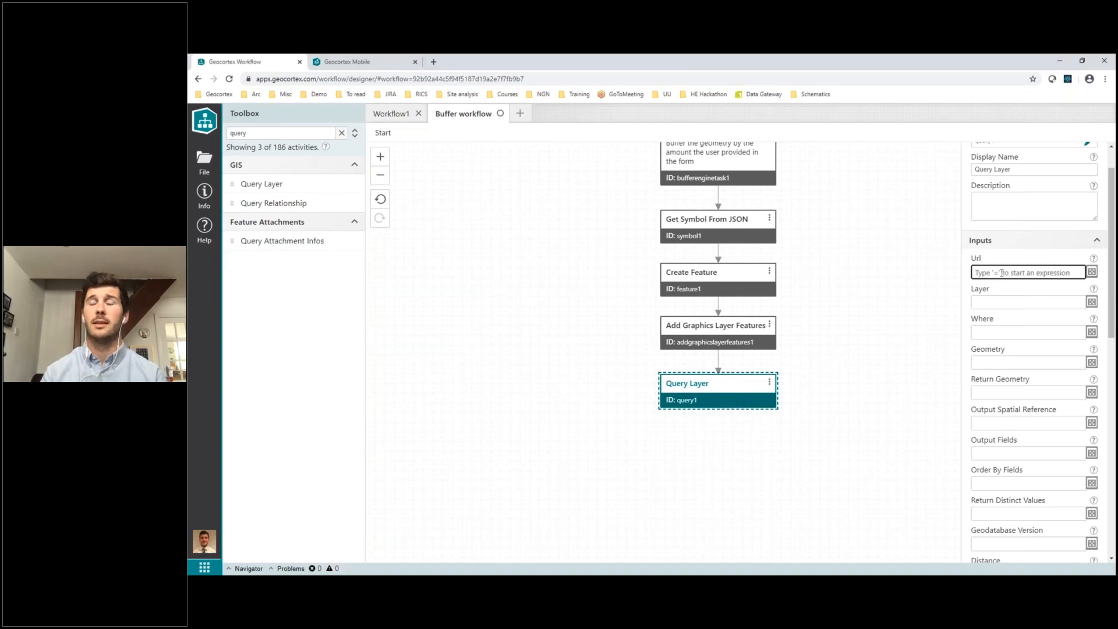
key("ctrl+v")
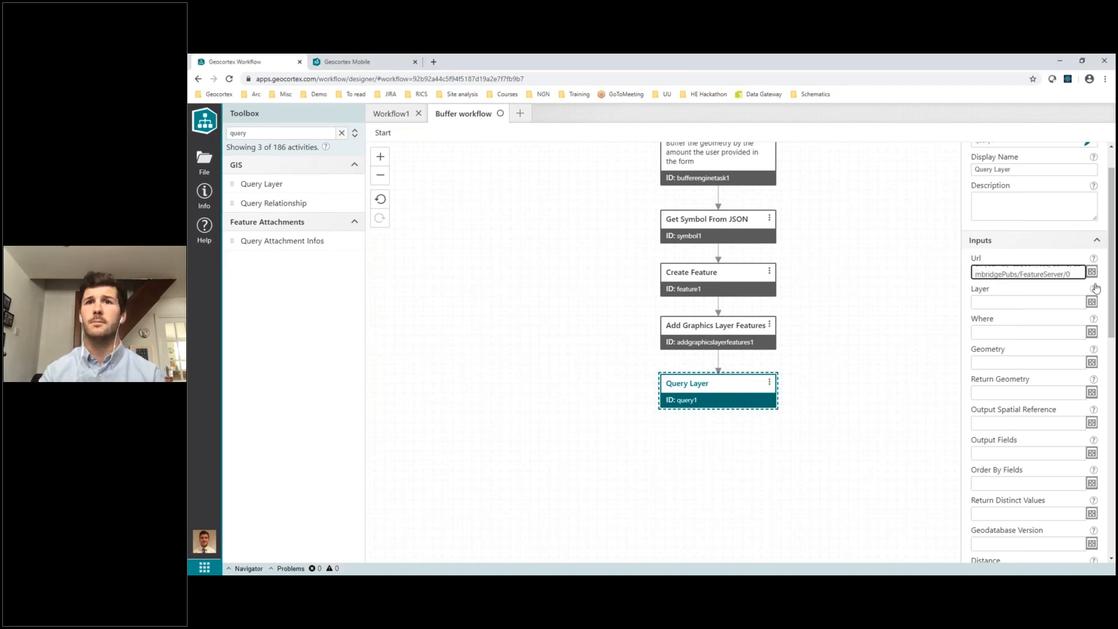
Set the Query Layer's Geometry input to =$bufferenginetask1.geometry and its Output Fields to *
left_click(1034, 364)
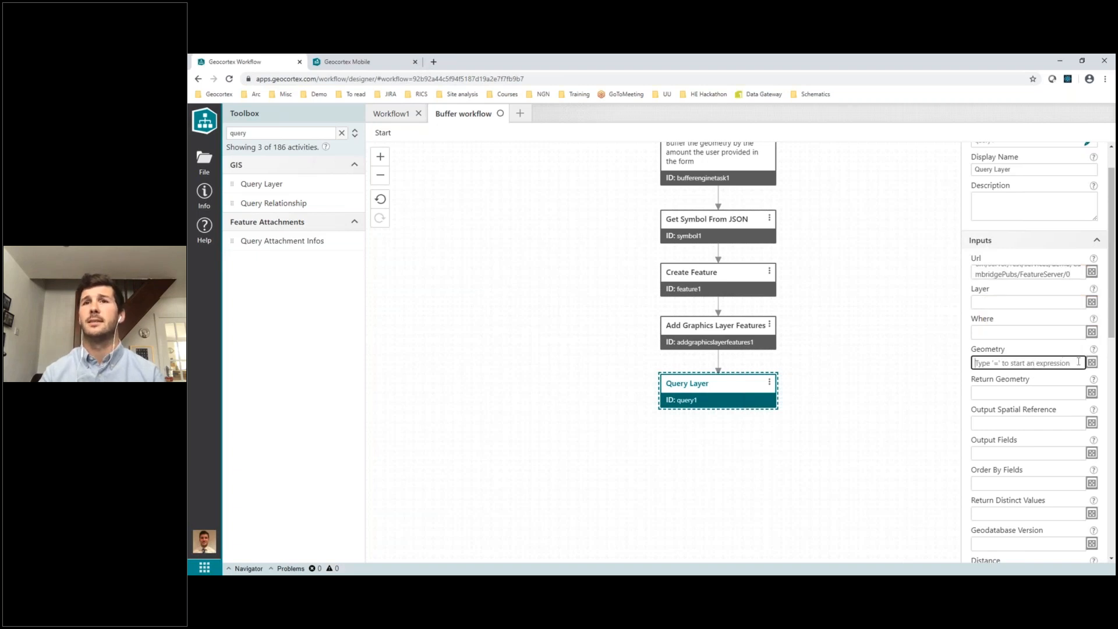
left_click(732, 165)
left_click(736, 396)
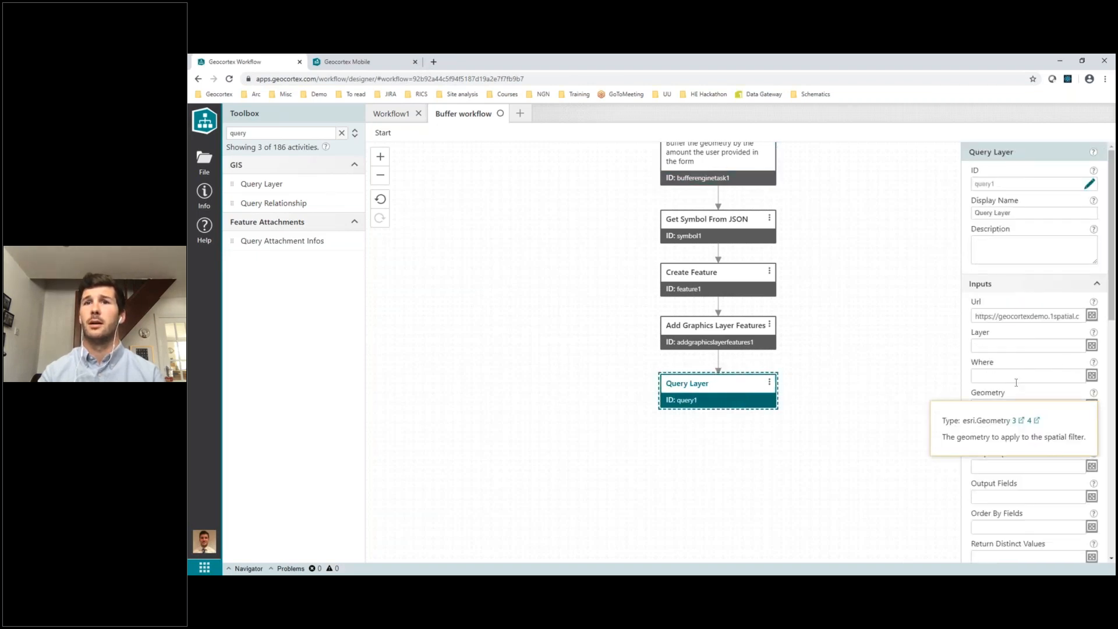
left_click(1092, 407)
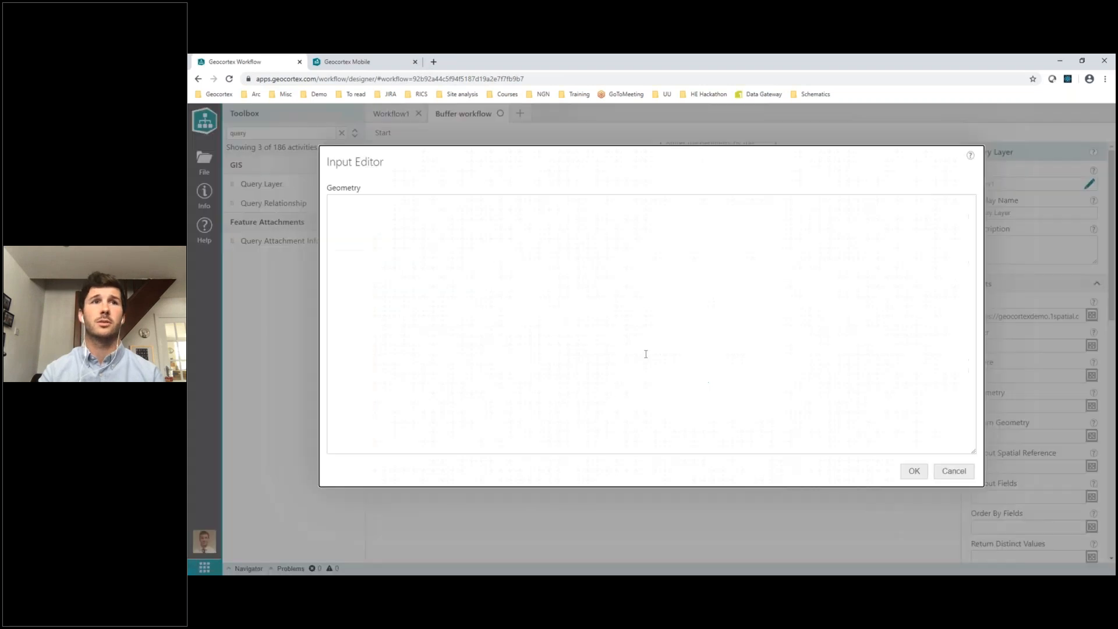
type("=")
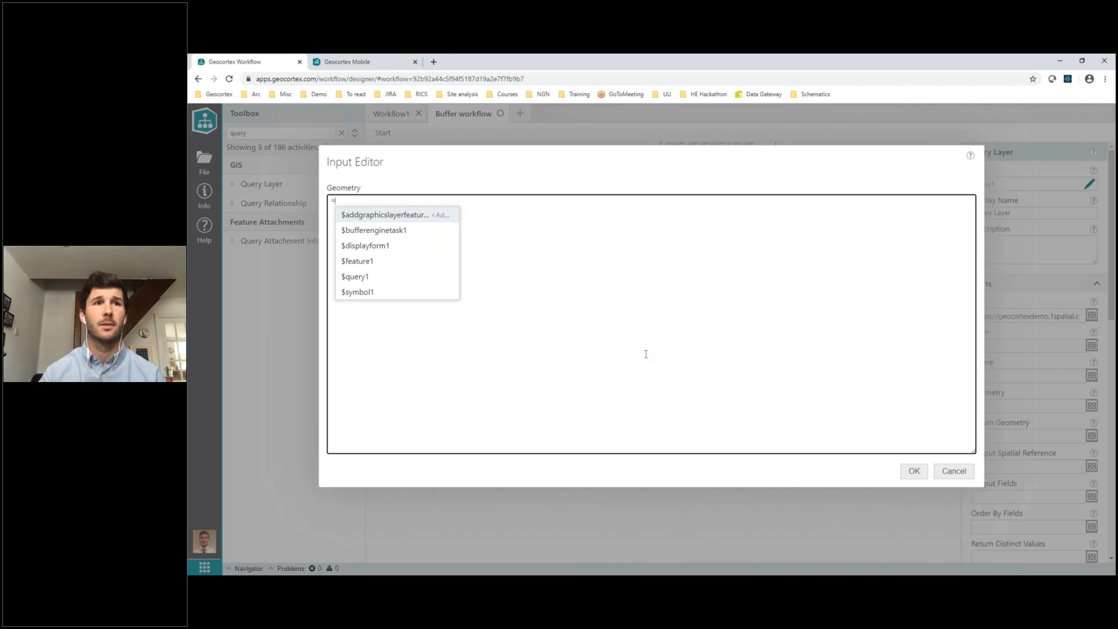
key("Down")
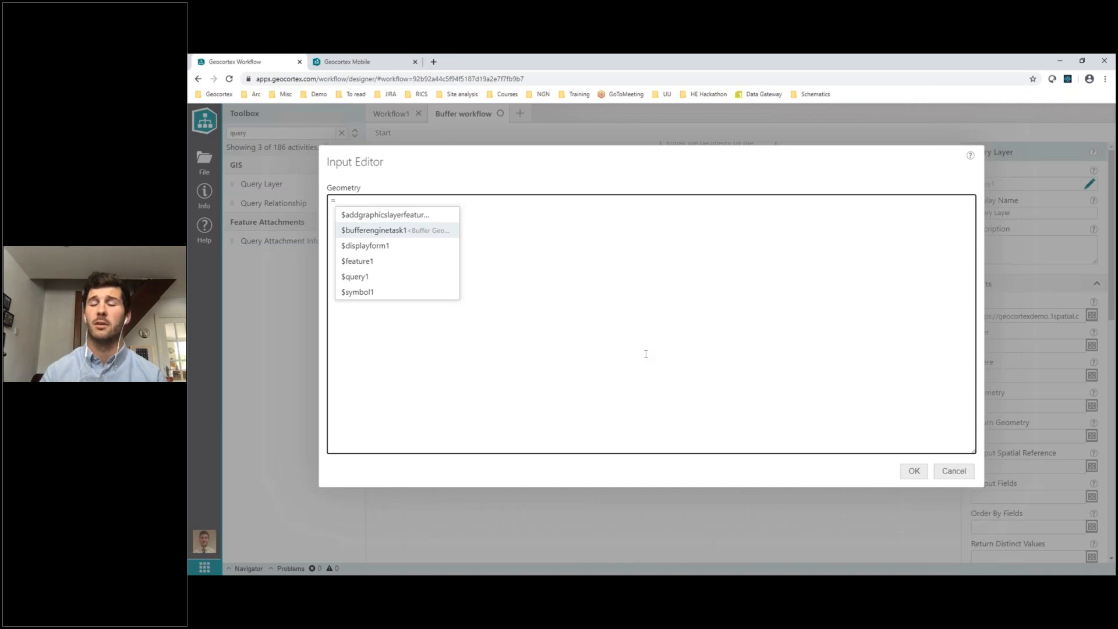
key("Return")
type(".g")
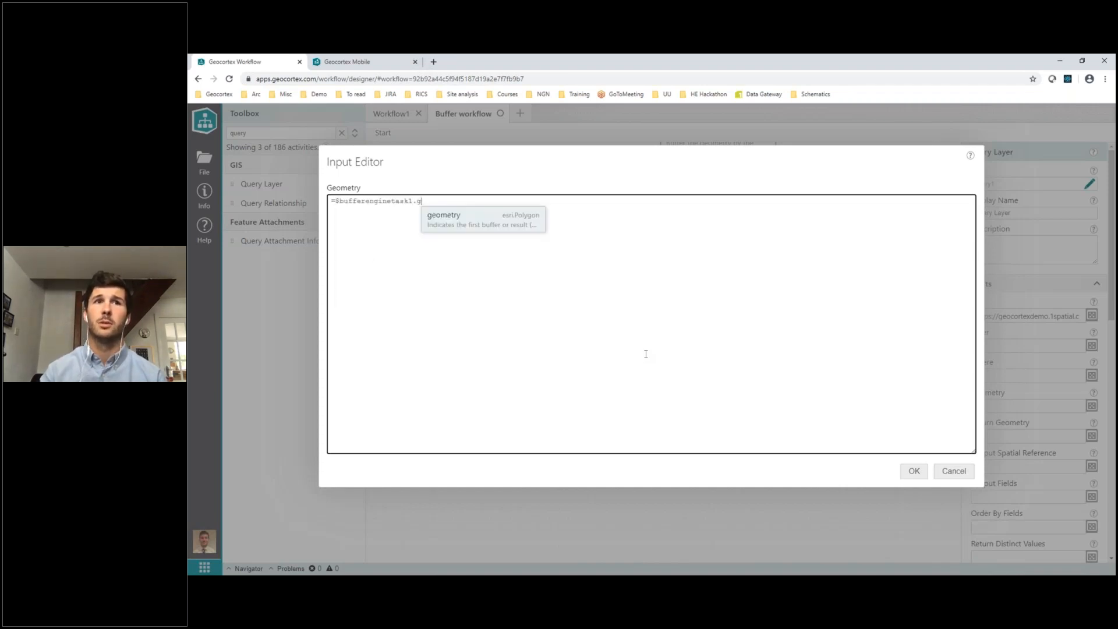
key("Return")
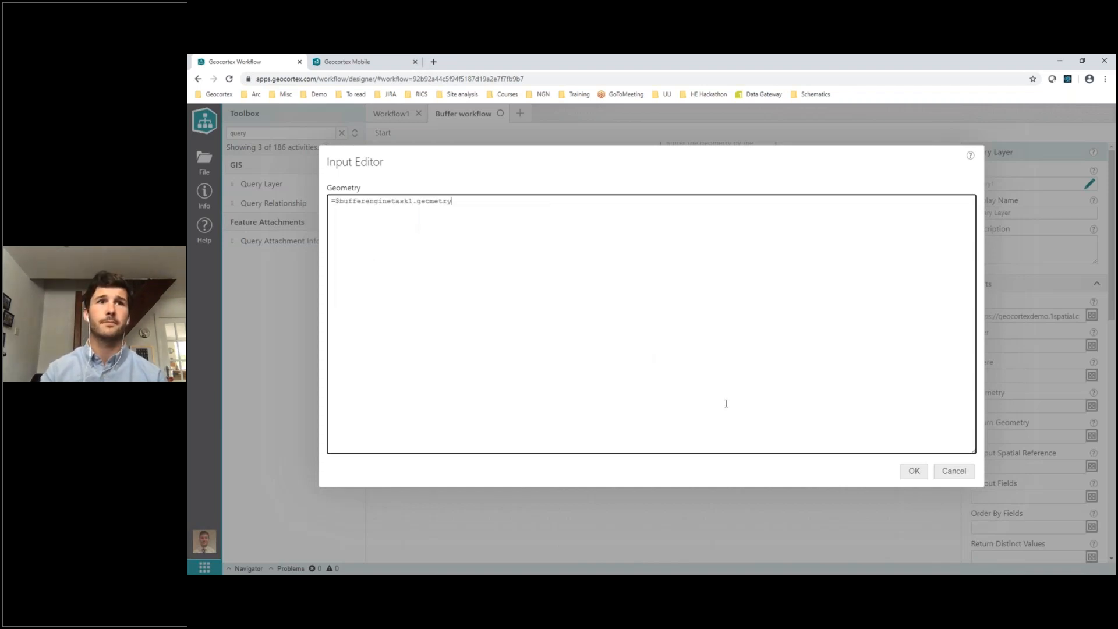
left_click(915, 472)
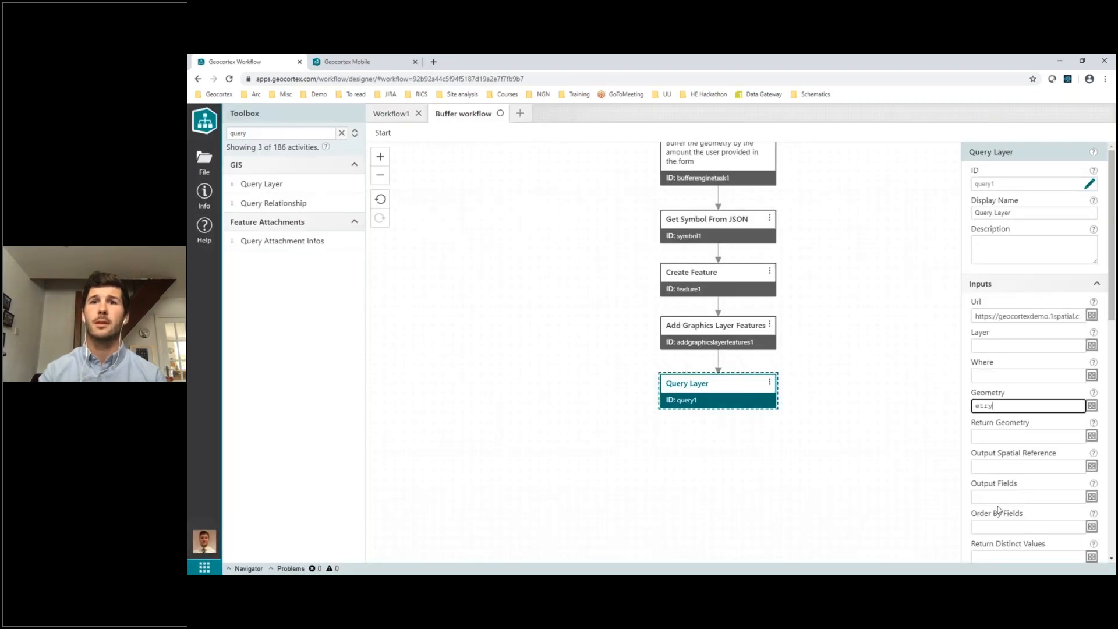
left_click(984, 499)
type("=")
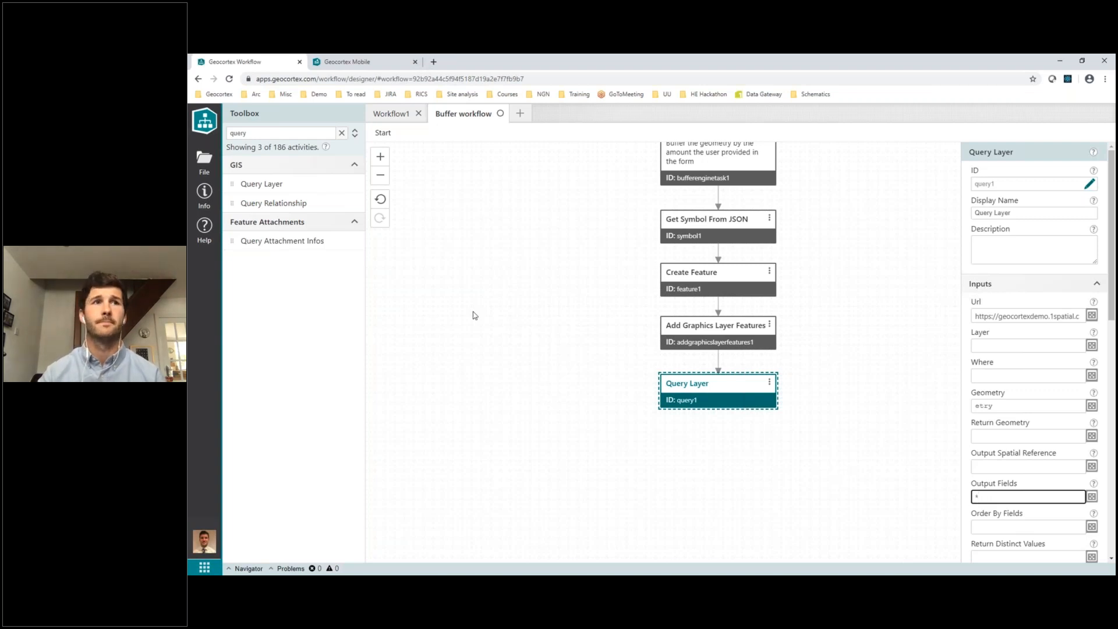
Filter the activities by "show" and add a Show Results activity after Query Layer
left_click(342, 133)
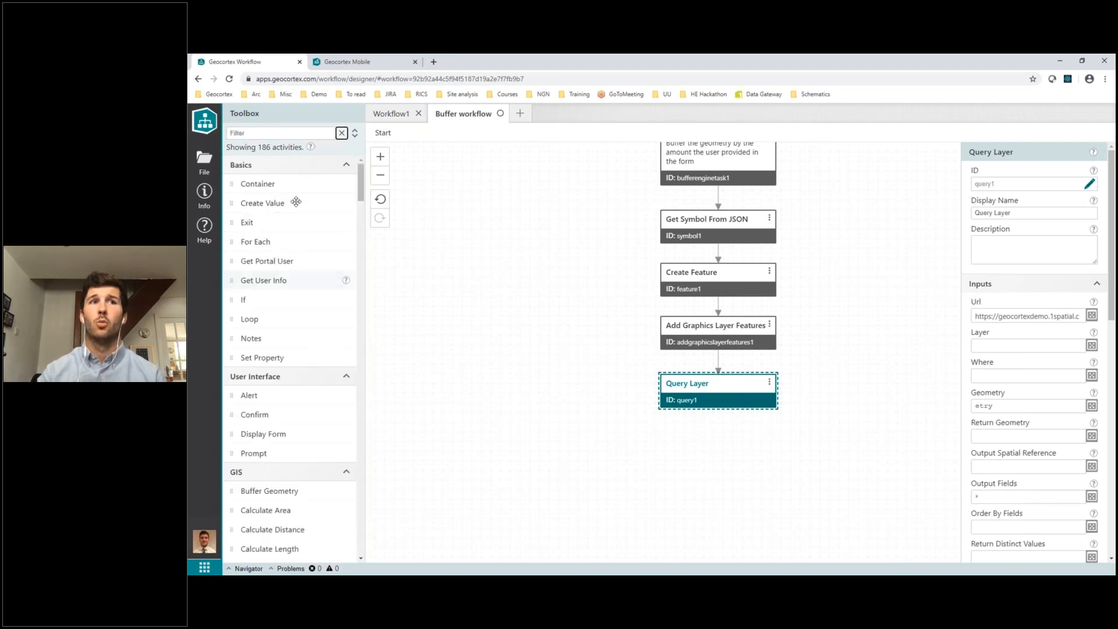
left_click(273, 135)
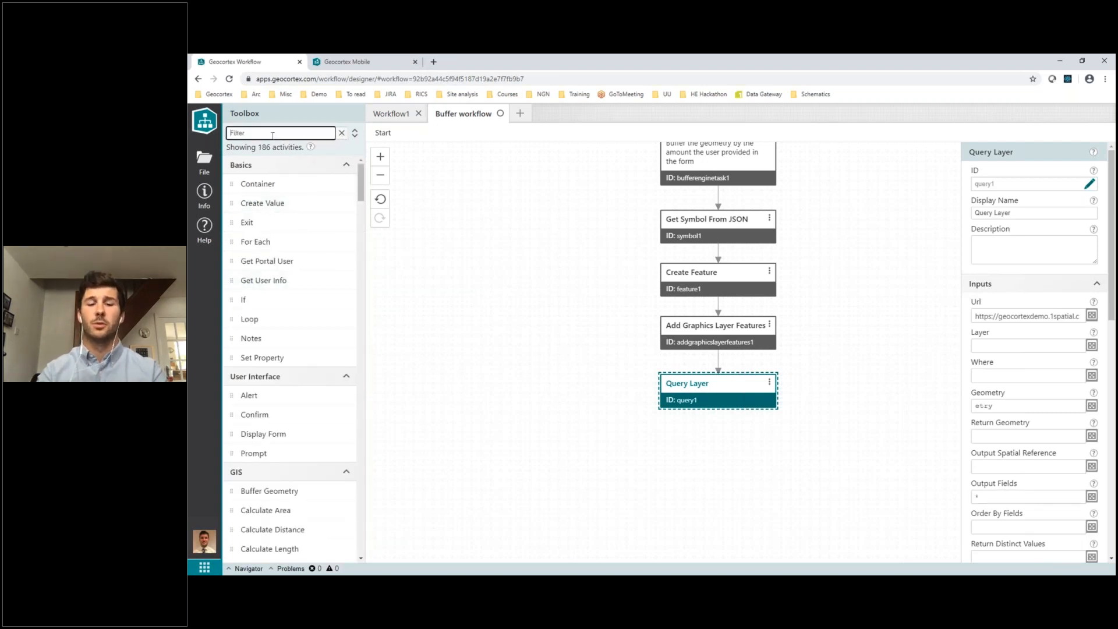
type("show")
left_click_drag(282, 184, 718, 415)
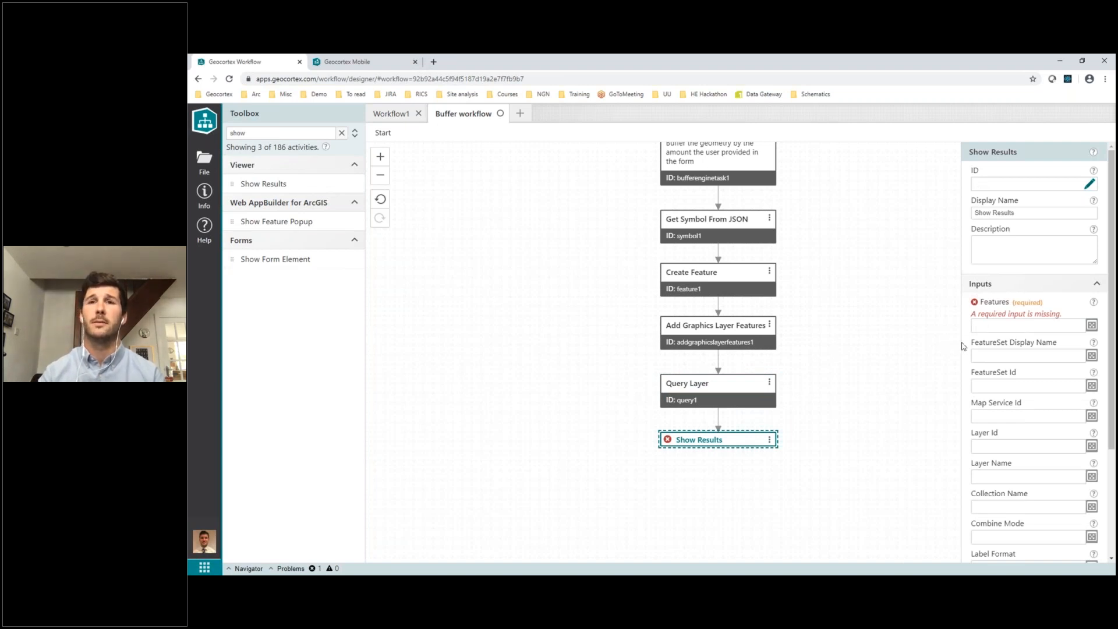
Copy the features output of Query Layer and set it as the Show Results Features input, =$query1.features
left_click(994, 328)
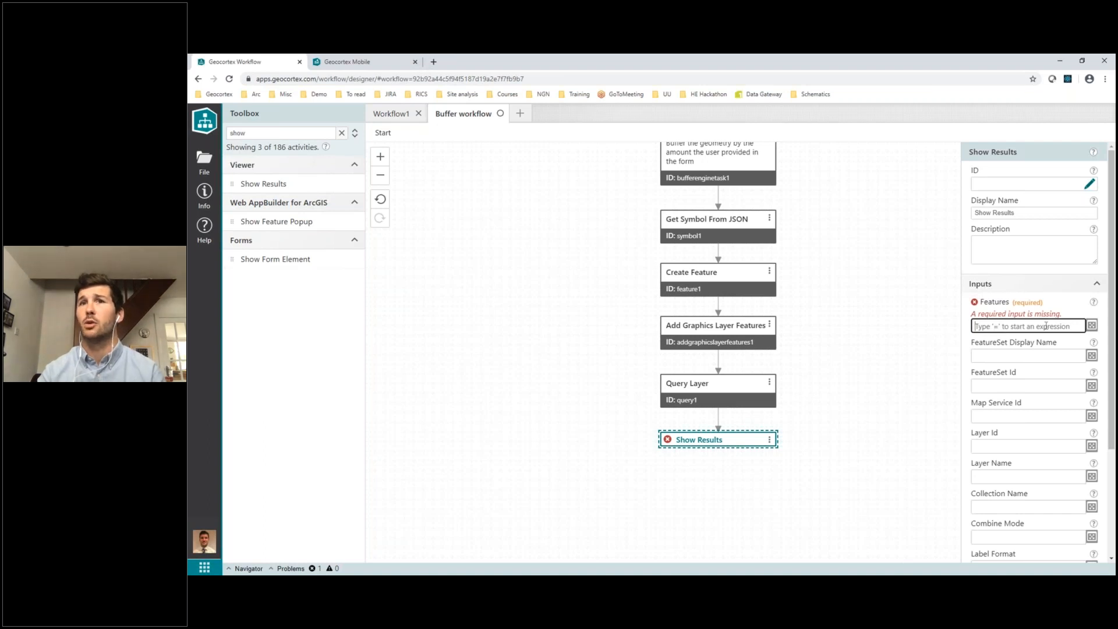
mouse_move(1095, 304)
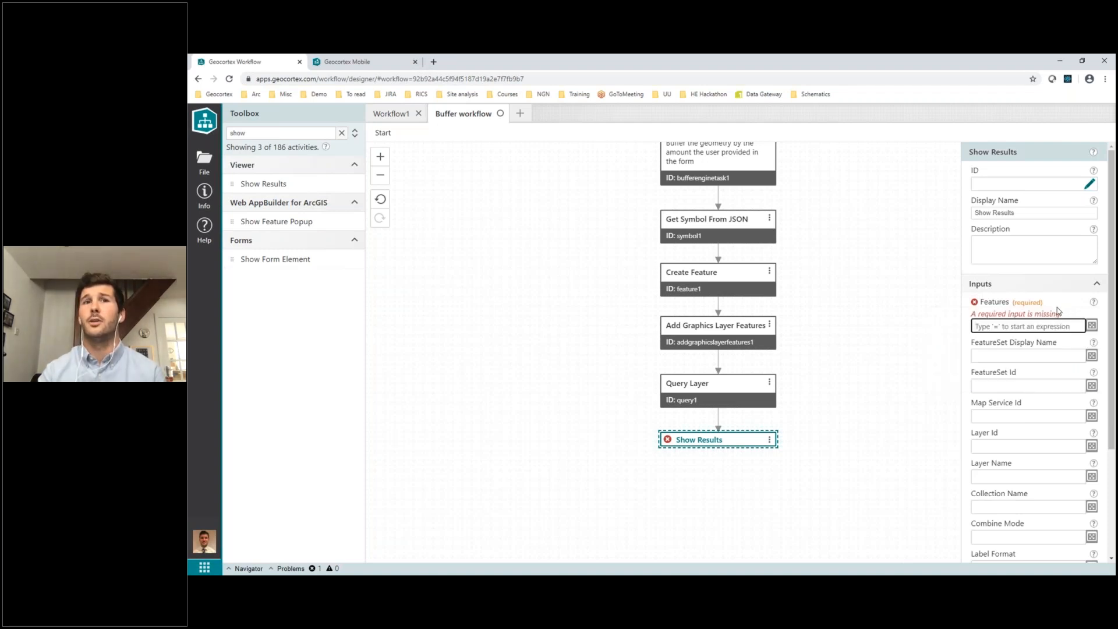
left_click(725, 392)
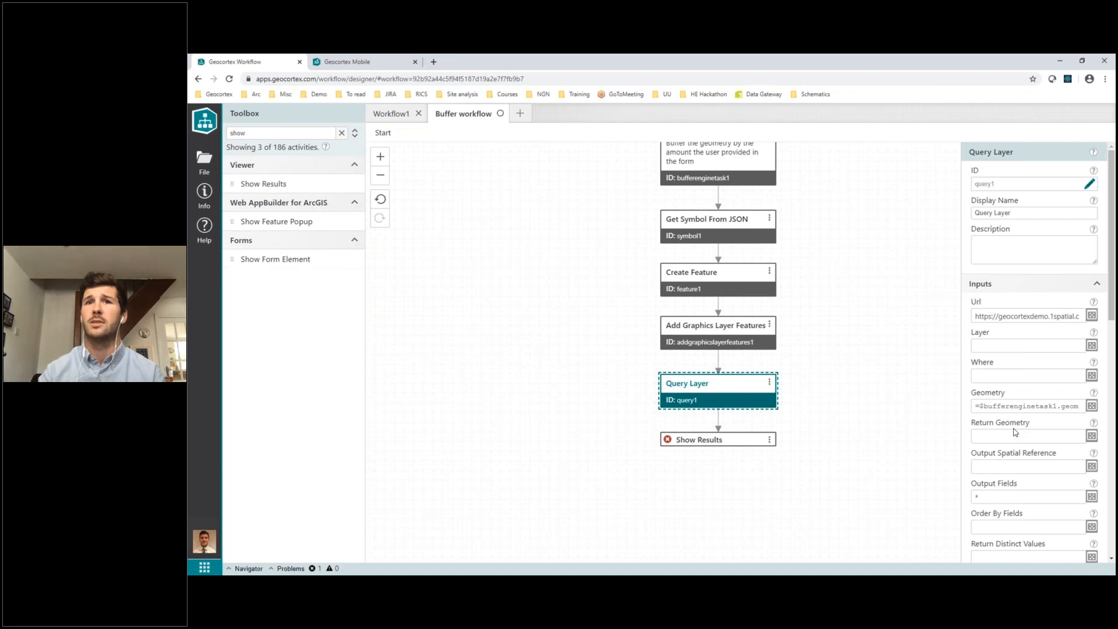
scroll(1016, 432, "down", 6)
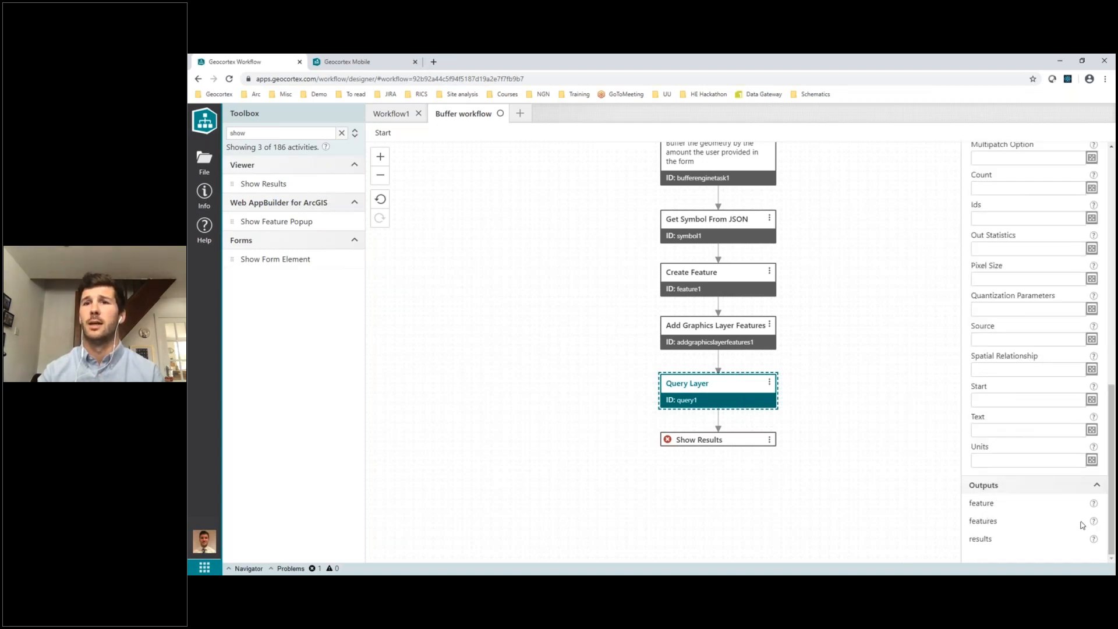
mouse_move(1094, 523)
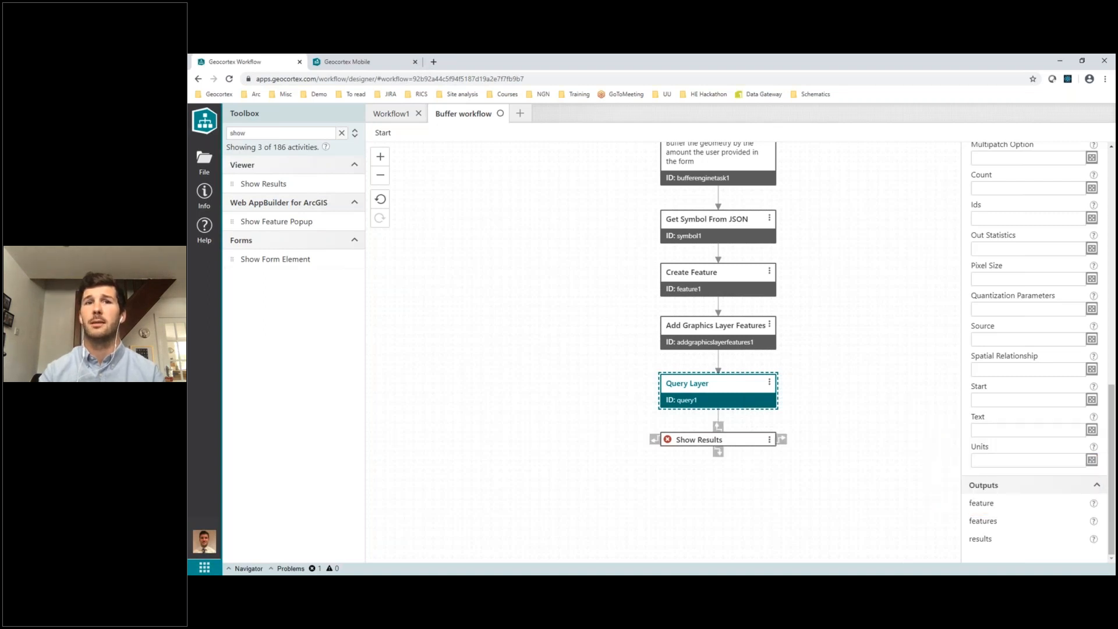
left_click(712, 439)
left_click(989, 327)
type("$query1.features")
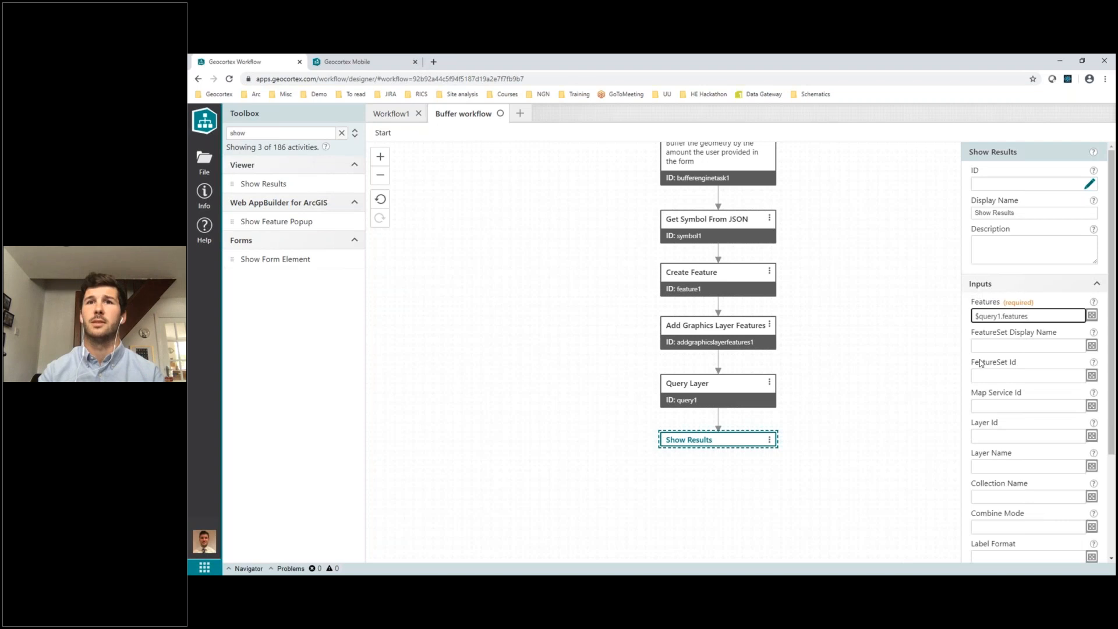
type("=")
Set the Label Format of Show Results to {Name} and save the Buffer workflow
left_click(1006, 467)
scroll(1006, 467, "down", 1)
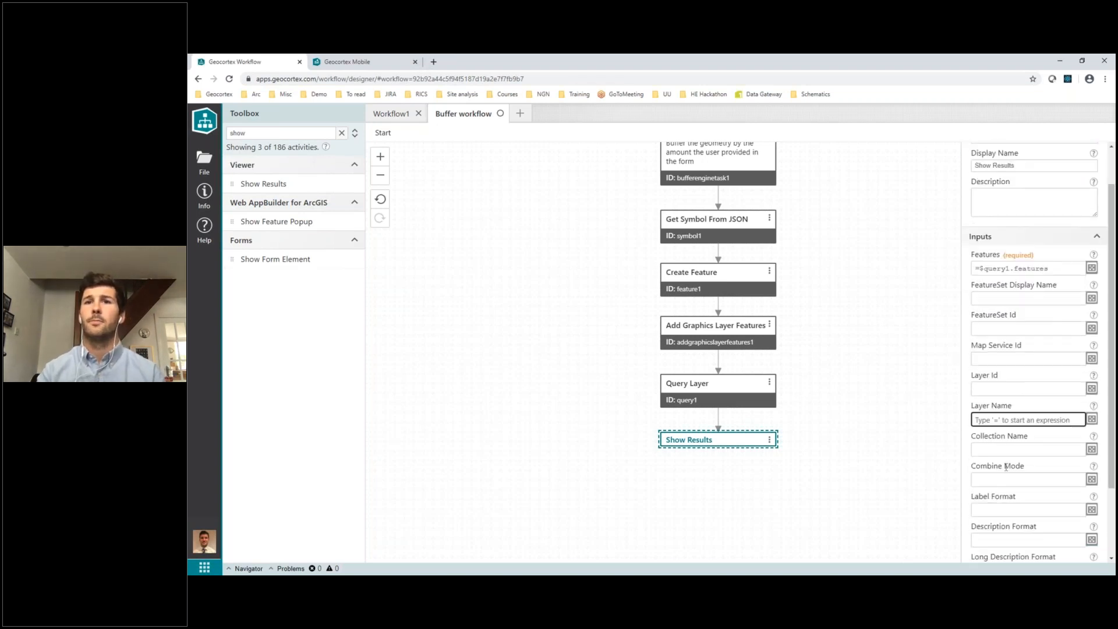
scroll(1000, 495, "down", 1)
left_click(1000, 498)
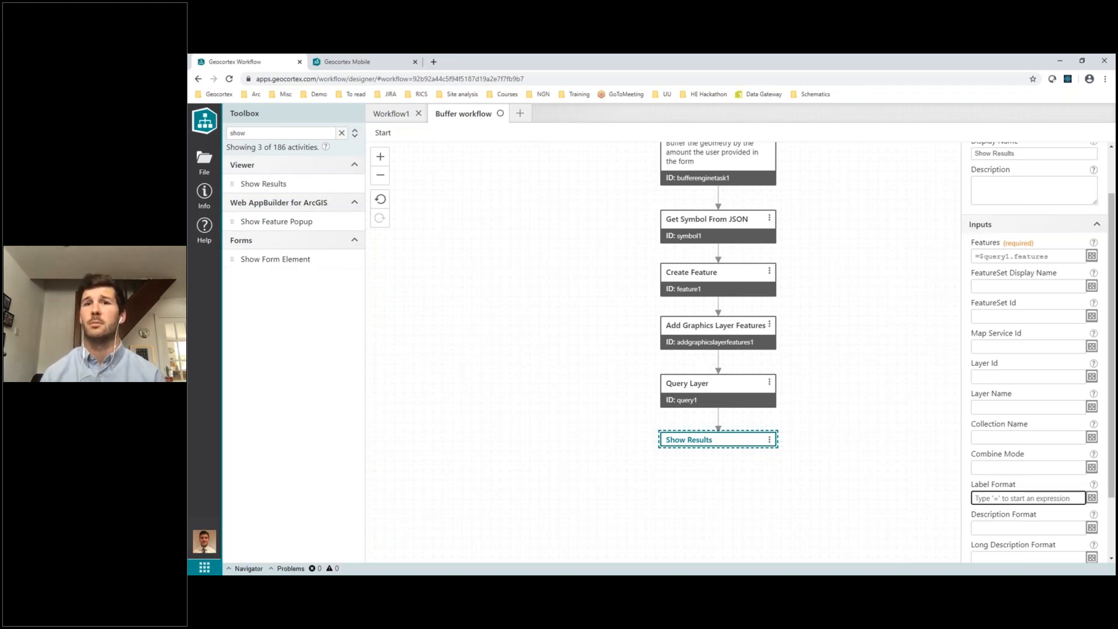
type("{")
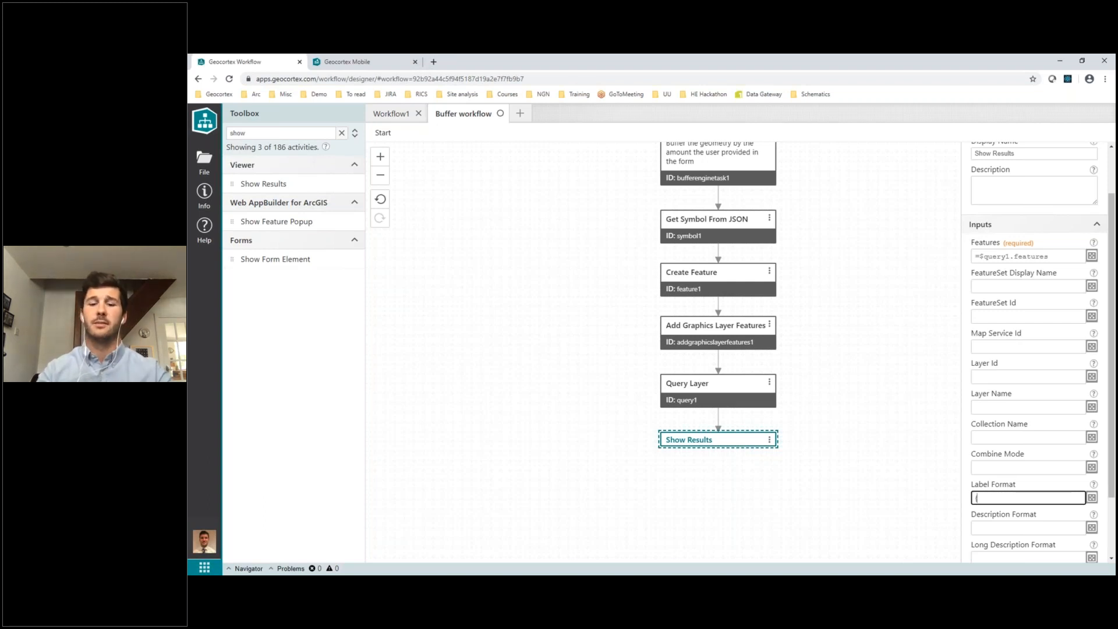
type("Name")
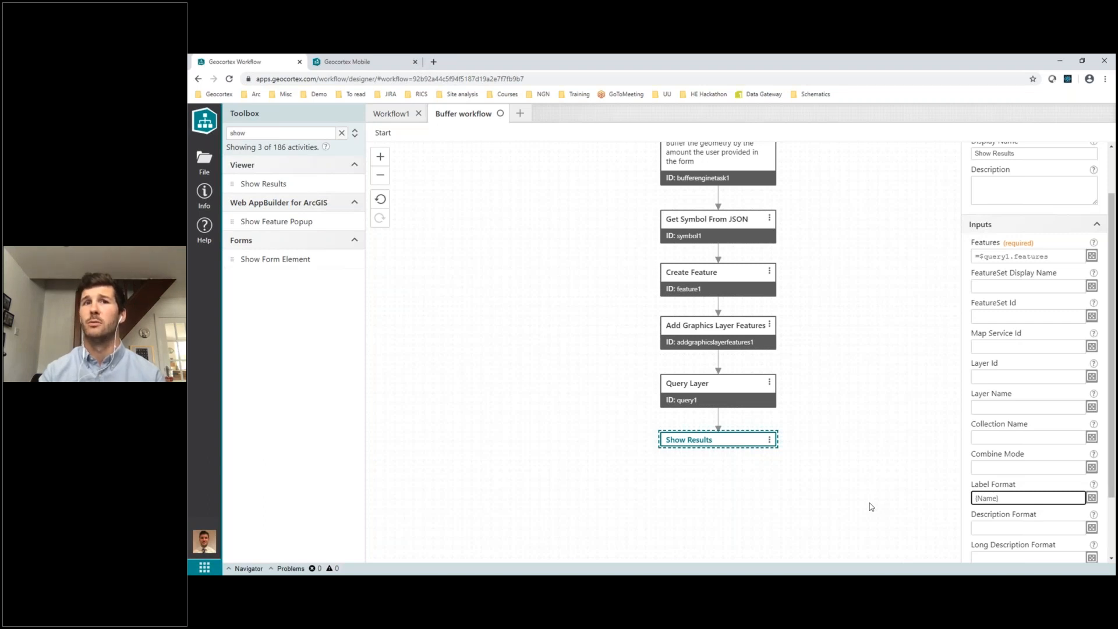
left_click(204, 160)
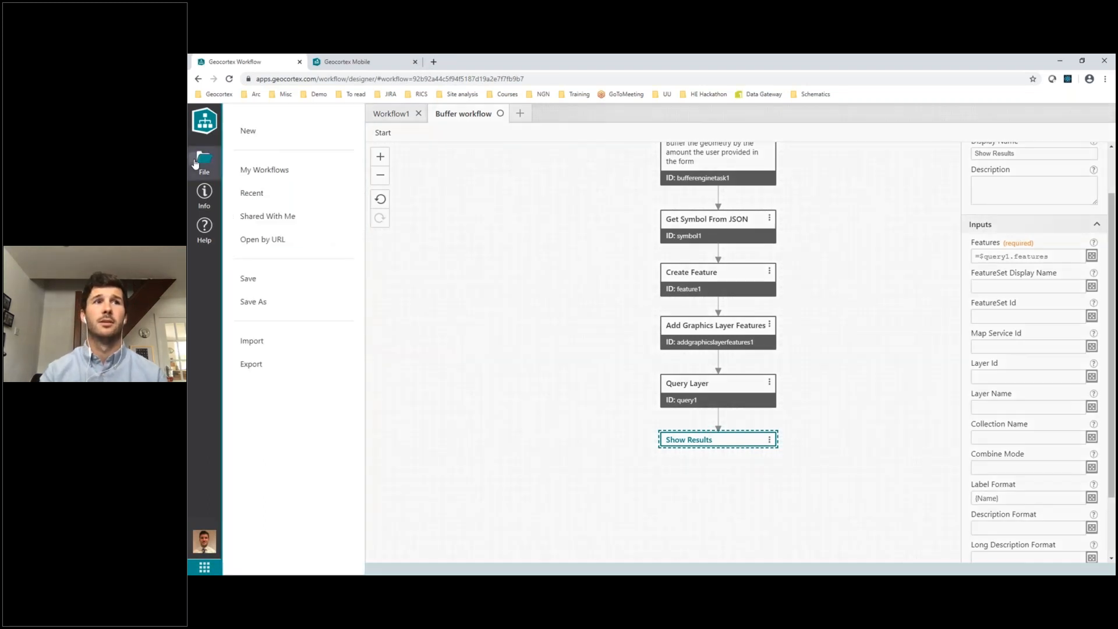
left_click(249, 279)
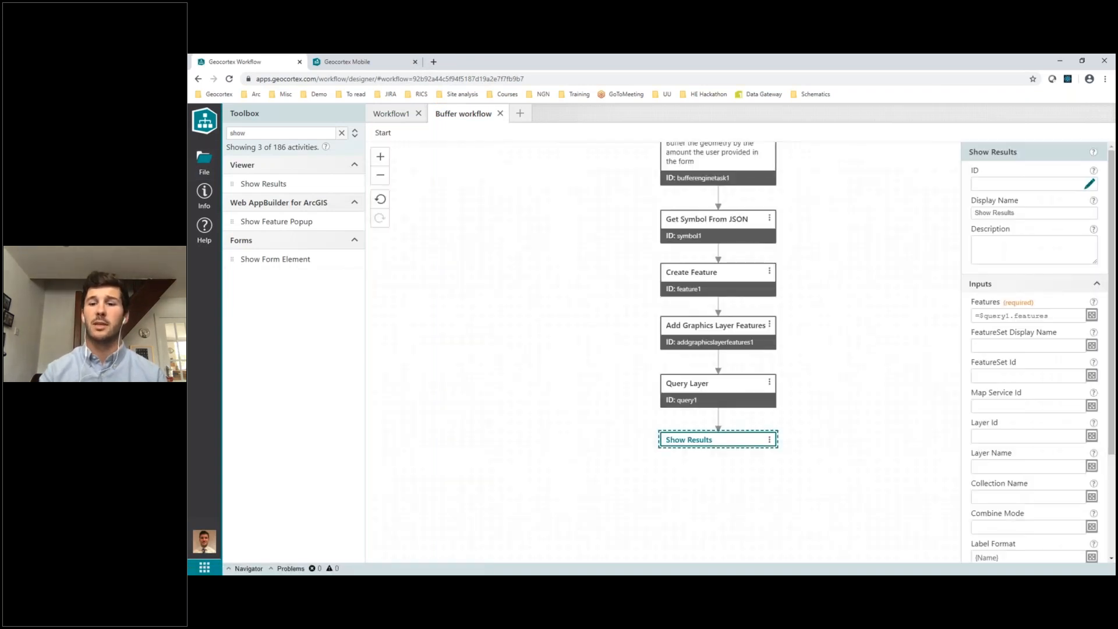
Switch to Geocortex Go and refresh the app, checking the map's layer list between refreshes
key("alt+Tab")
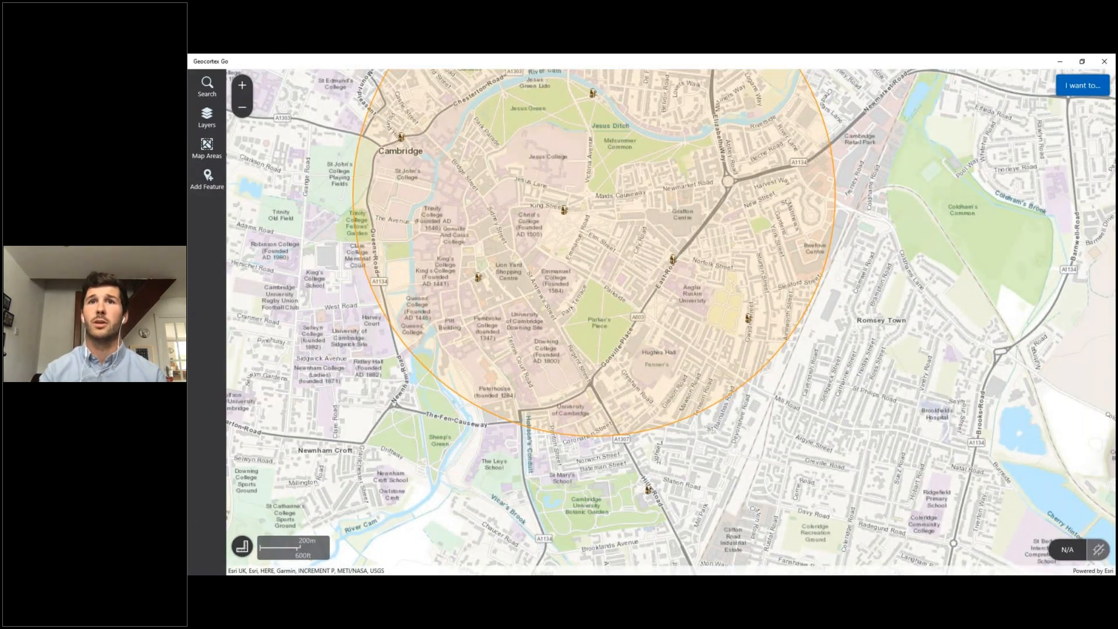
left_click(1070, 89)
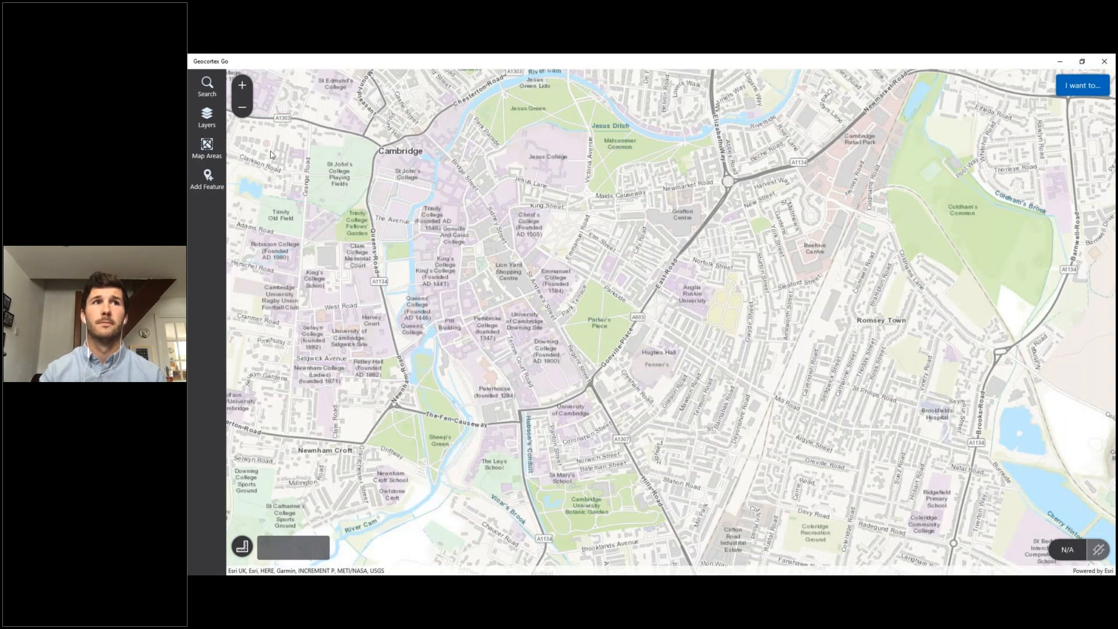
left_click(209, 123)
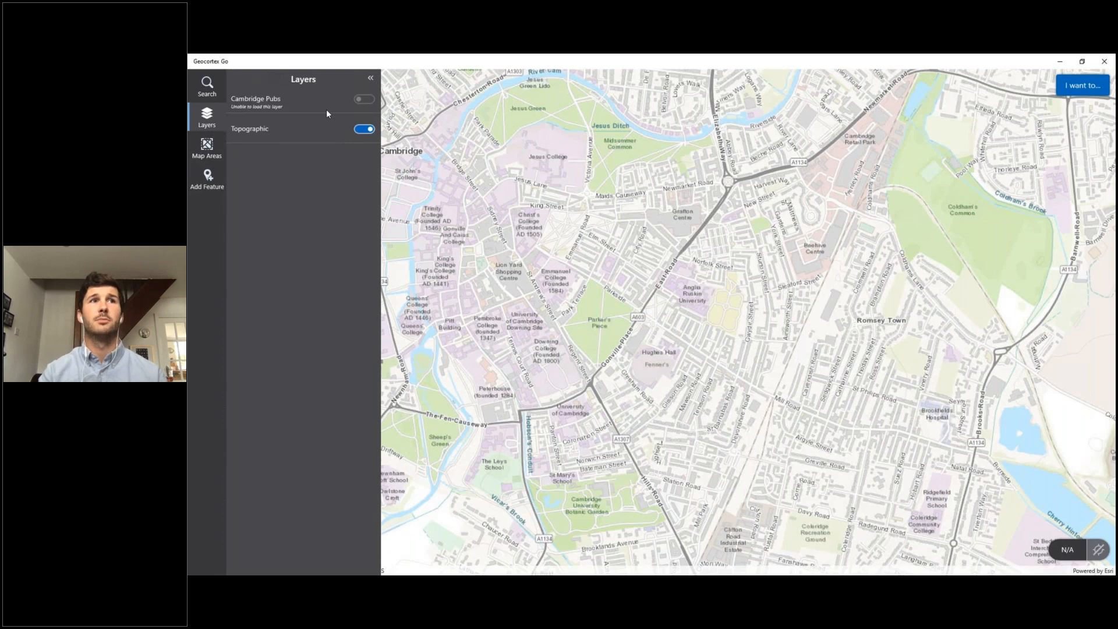
left_click(1077, 86)
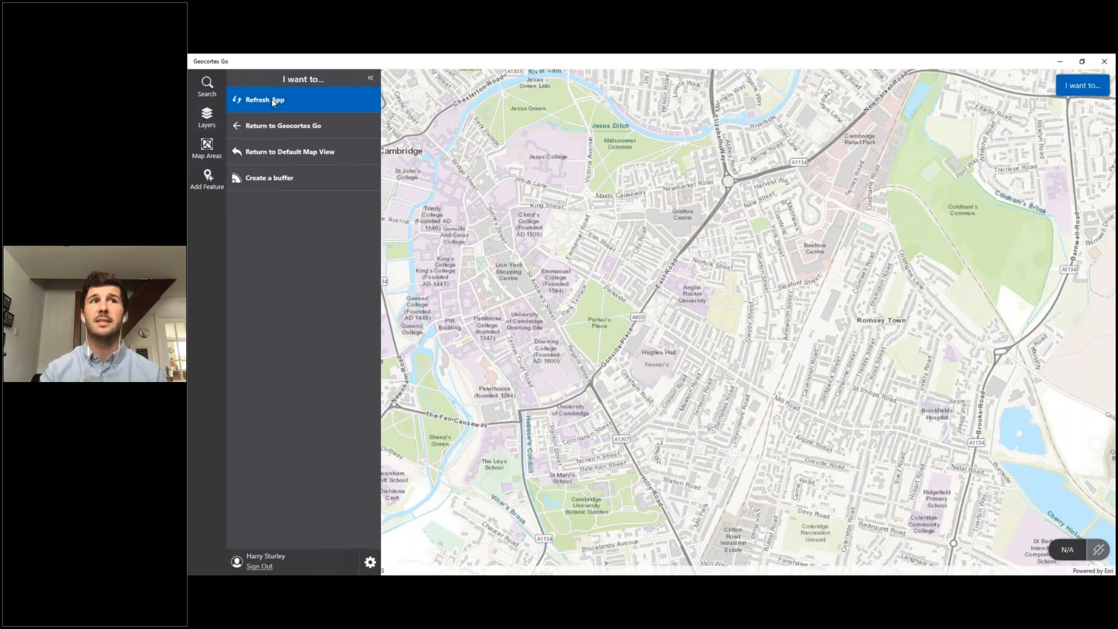
left_click(273, 100)
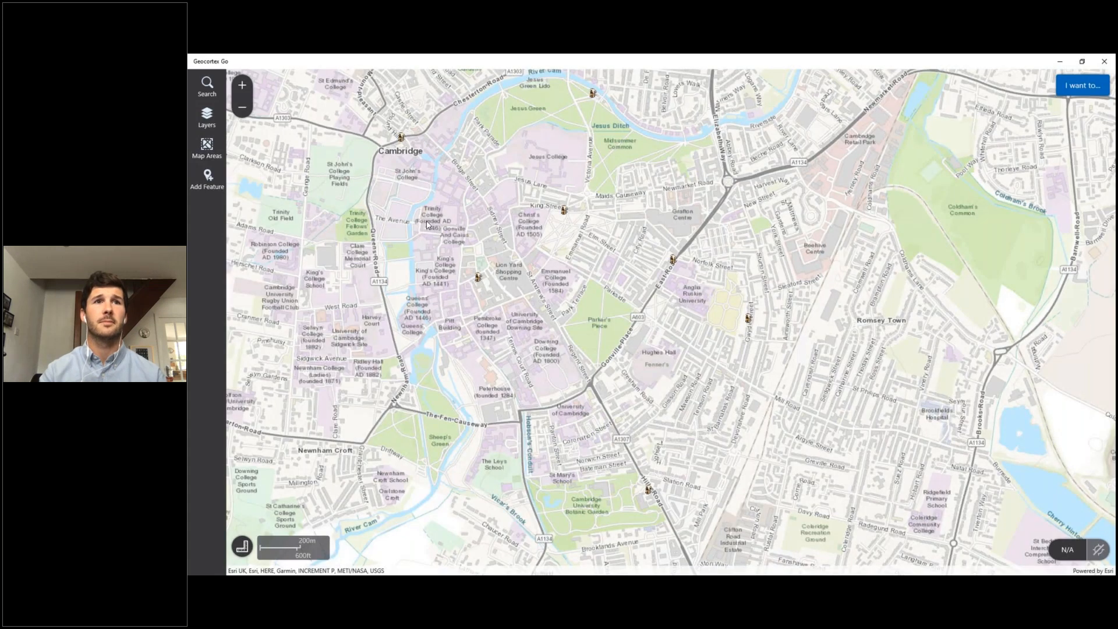
Run Create a buffer for a point by the Cambridge label, with a distance of 1000 and the unit Metres
left_click(1083, 87)
left_click(282, 189)
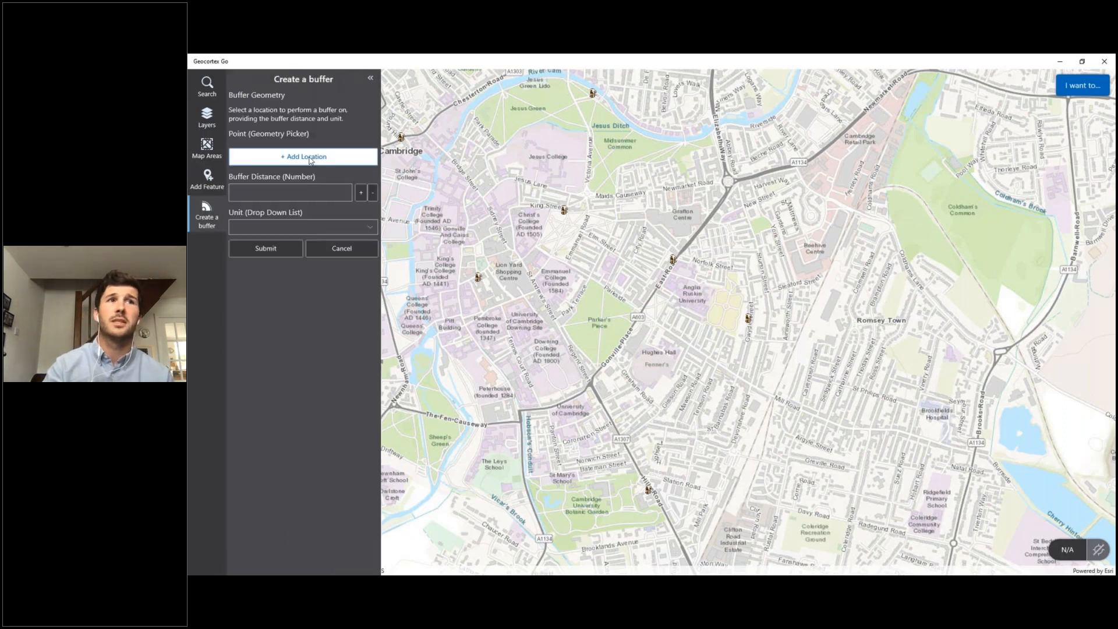
left_click(415, 161)
left_click(276, 194)
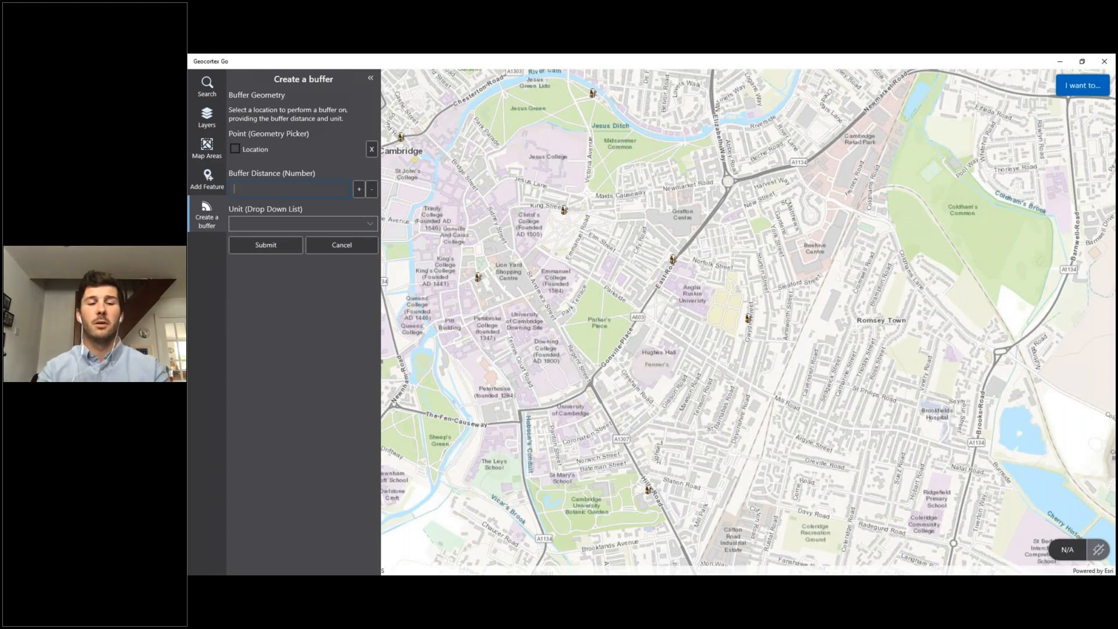
type("1000")
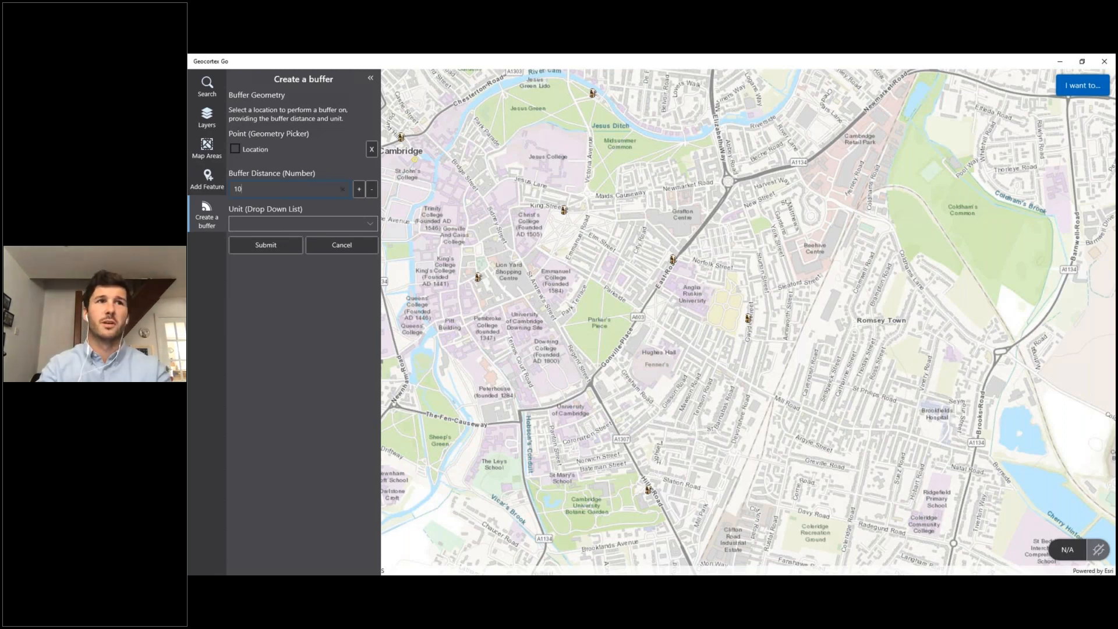
left_click(274, 222)
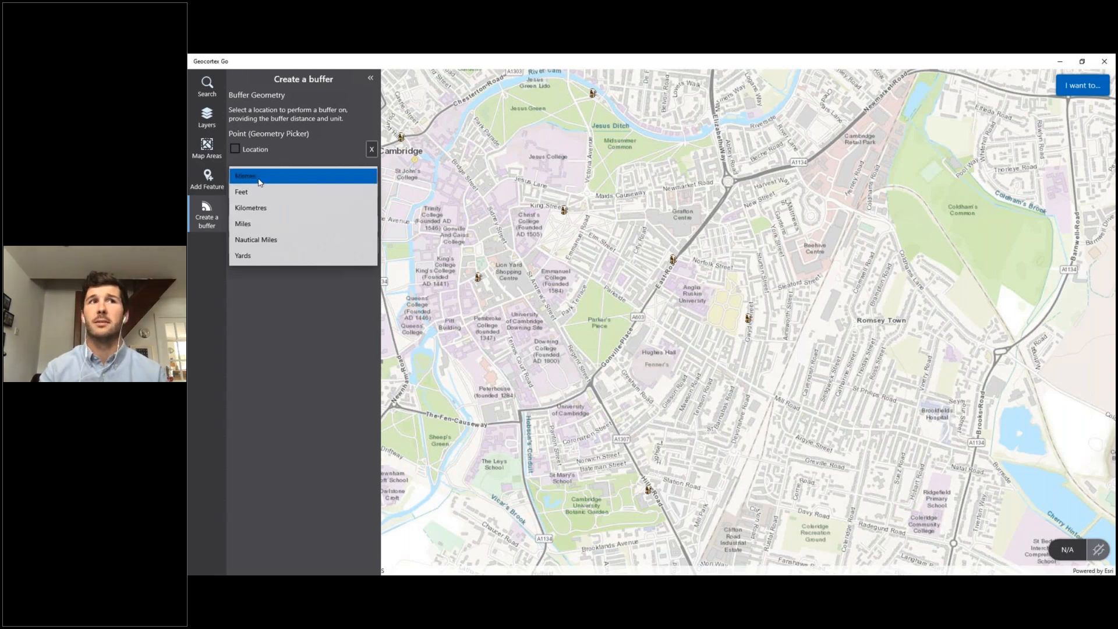
left_click(260, 182)
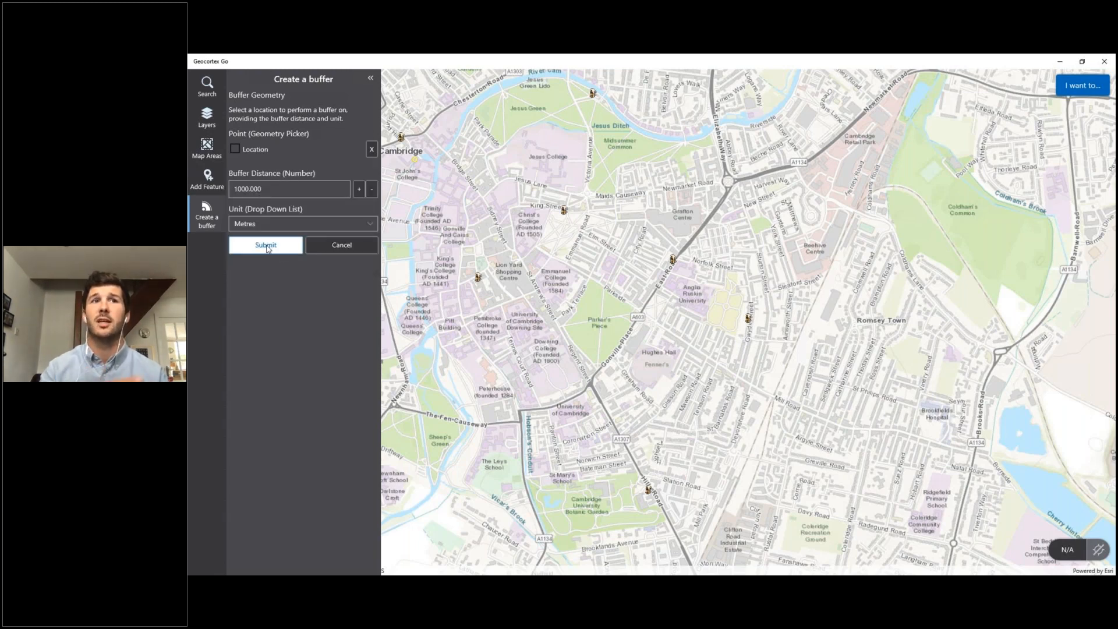
left_click(267, 245)
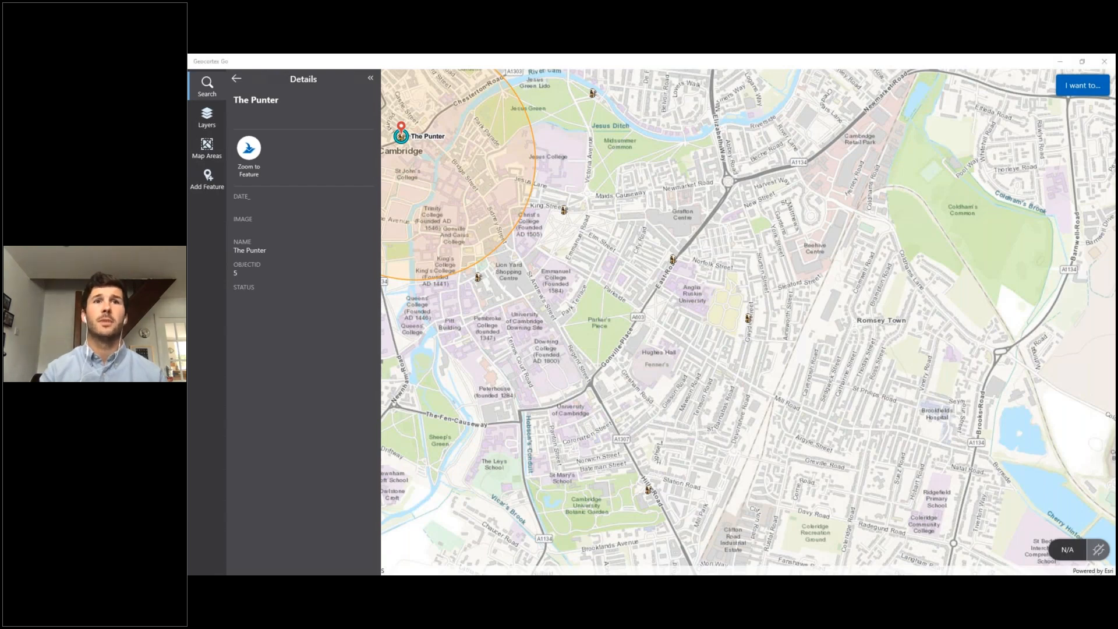
Switch to the Cambridge demo in Web AppBuilder for ArcGIS and add a Workflow widget to the first empty widget placeholder
key("alt+Tab")
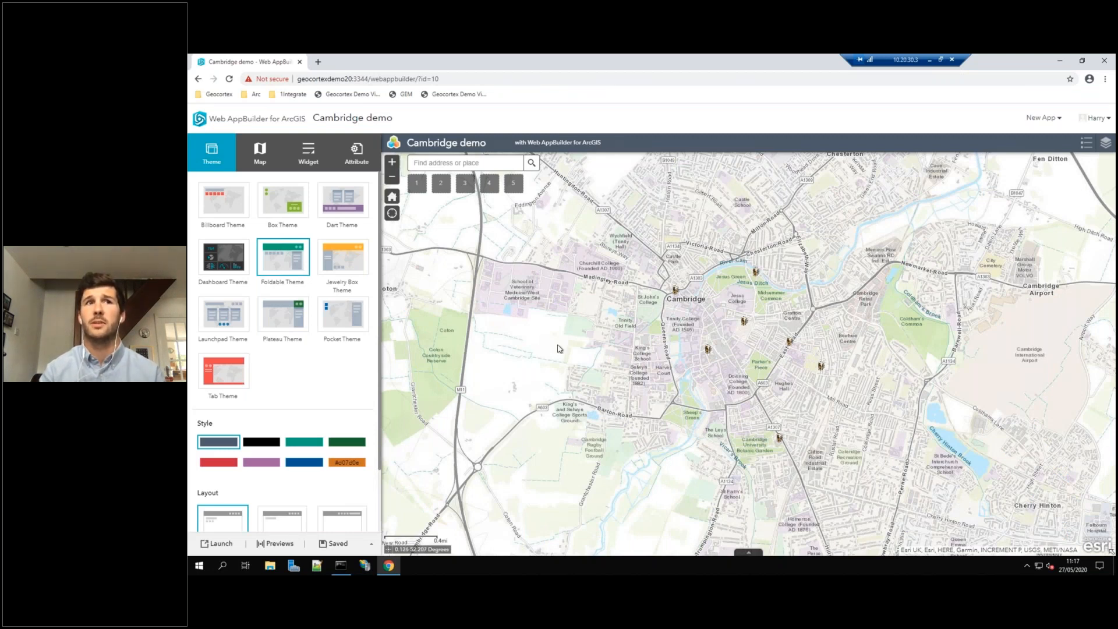
left_click(310, 160)
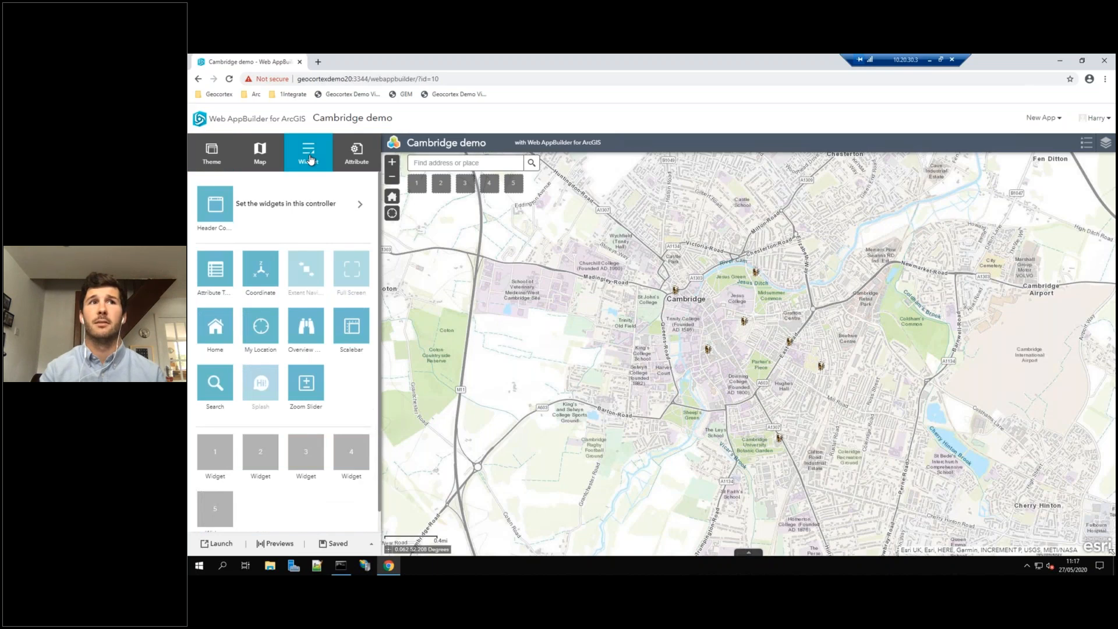
left_click(224, 460)
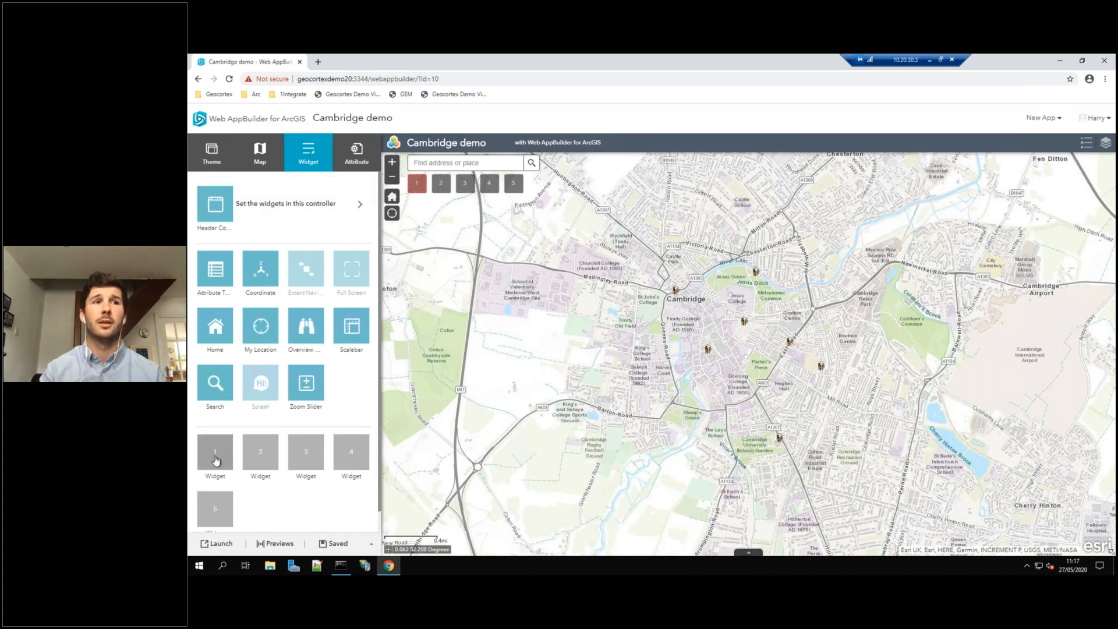
left_click(216, 460)
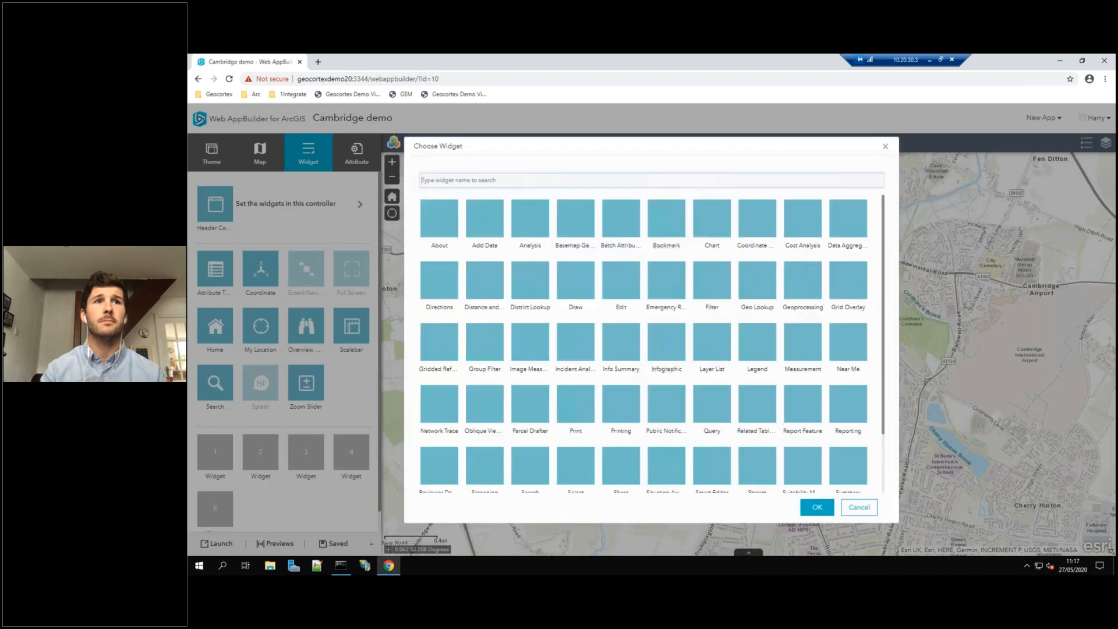
scroll(694, 329, "down", 2)
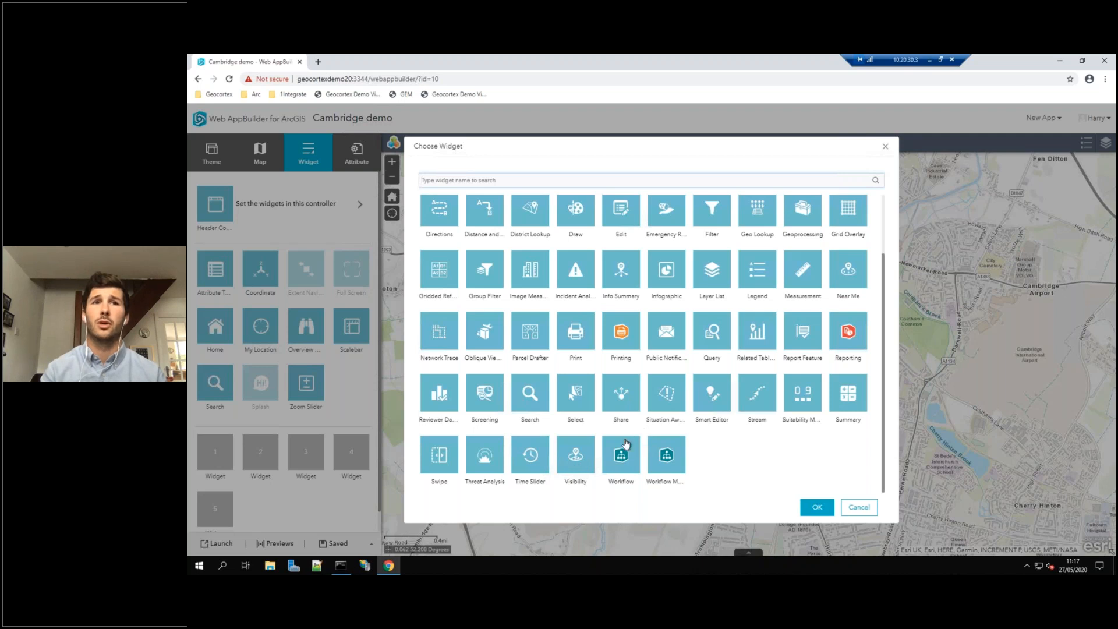
left_click(623, 458)
left_click(814, 508)
scroll(700, 438, "down", 3)
left_click(620, 454)
left_click(817, 507)
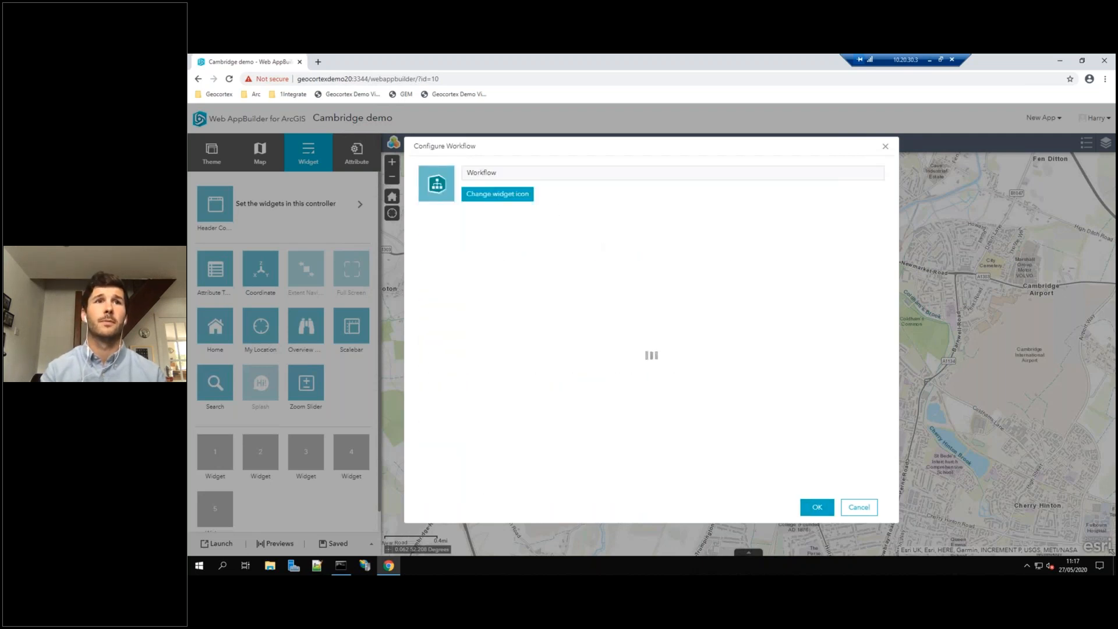
Name the widget Create a buffer and assign it the Buffer workflow from My Content
left_click(513, 174)
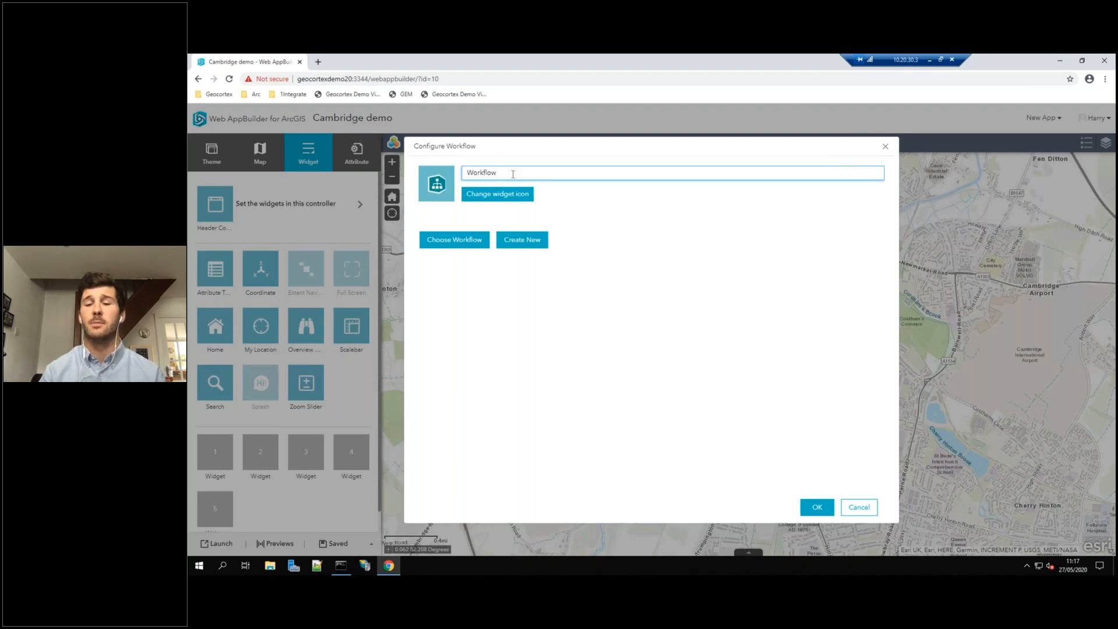
key("BackSpace")
type("Create")
type(" a bufgfg")
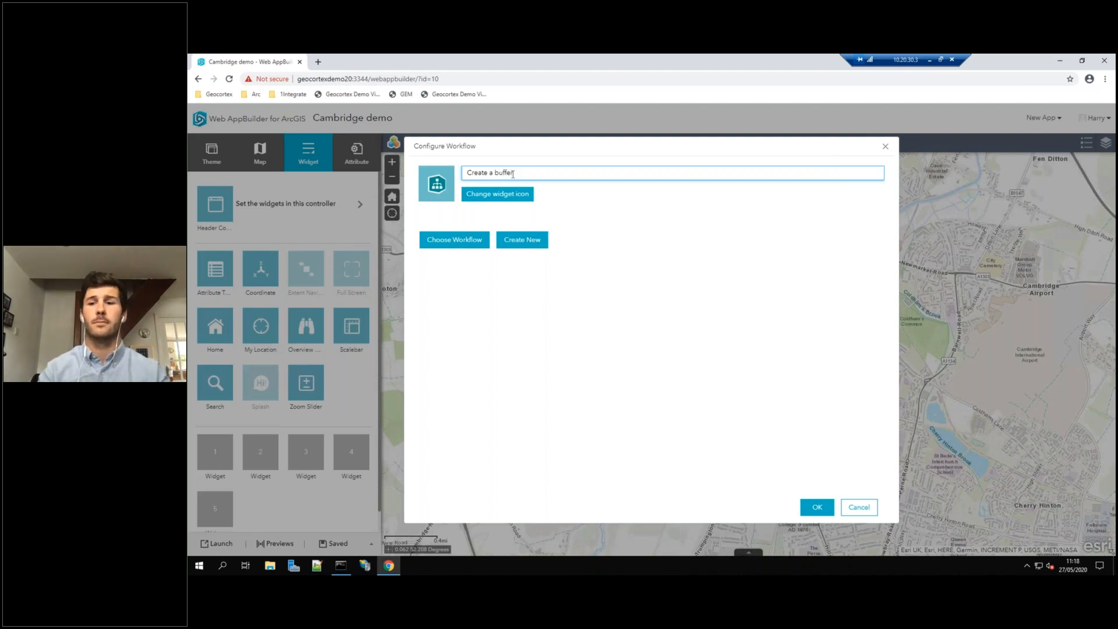
left_click(464, 242)
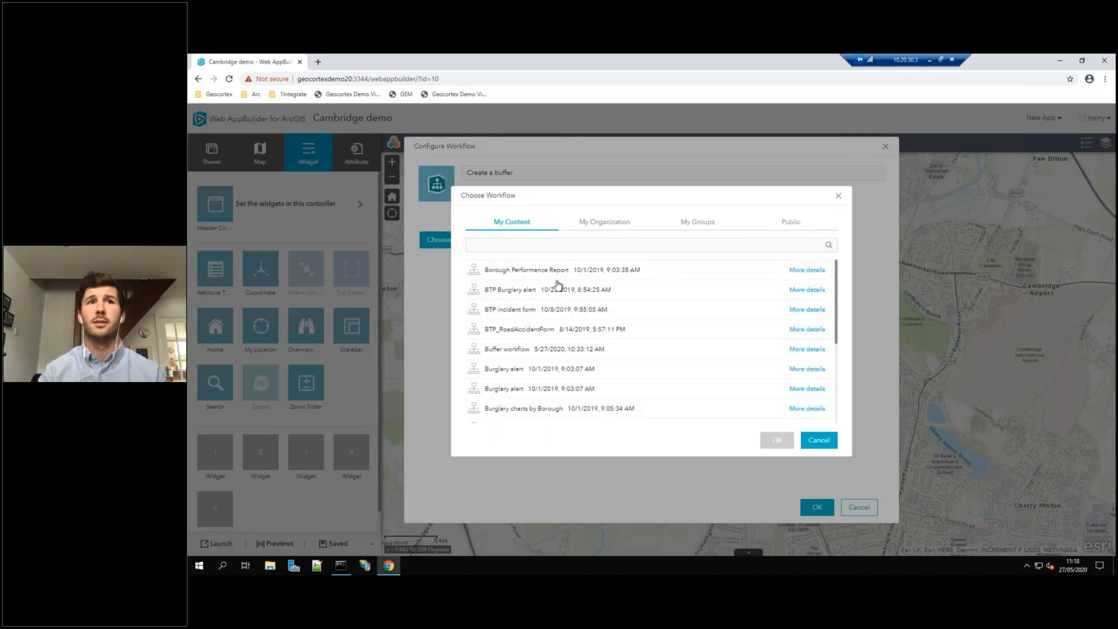
left_click(551, 352)
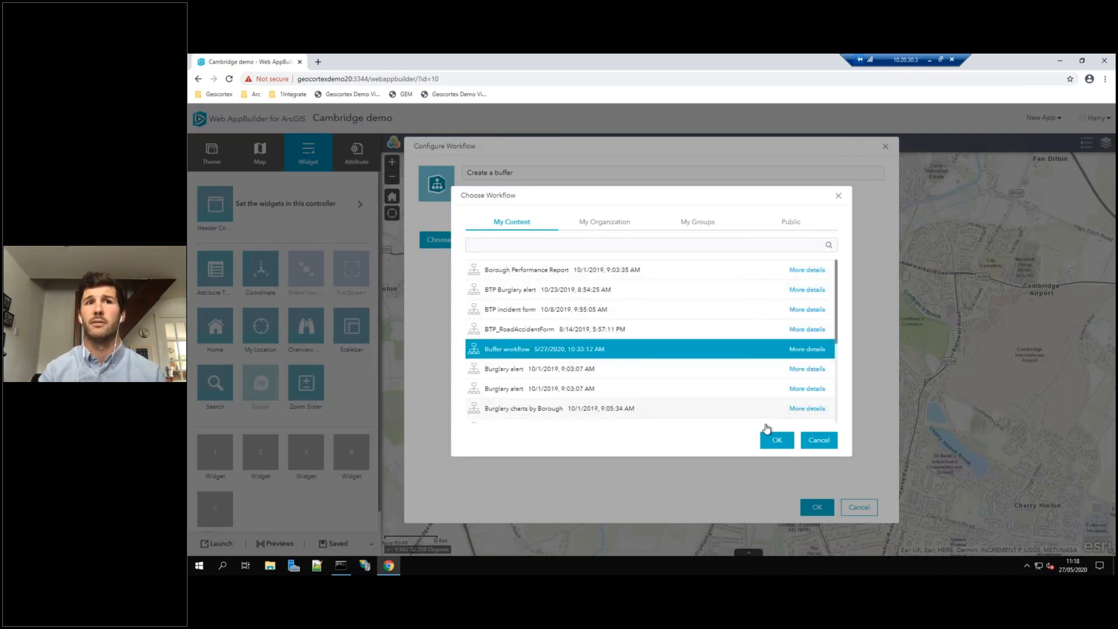
left_click(775, 442)
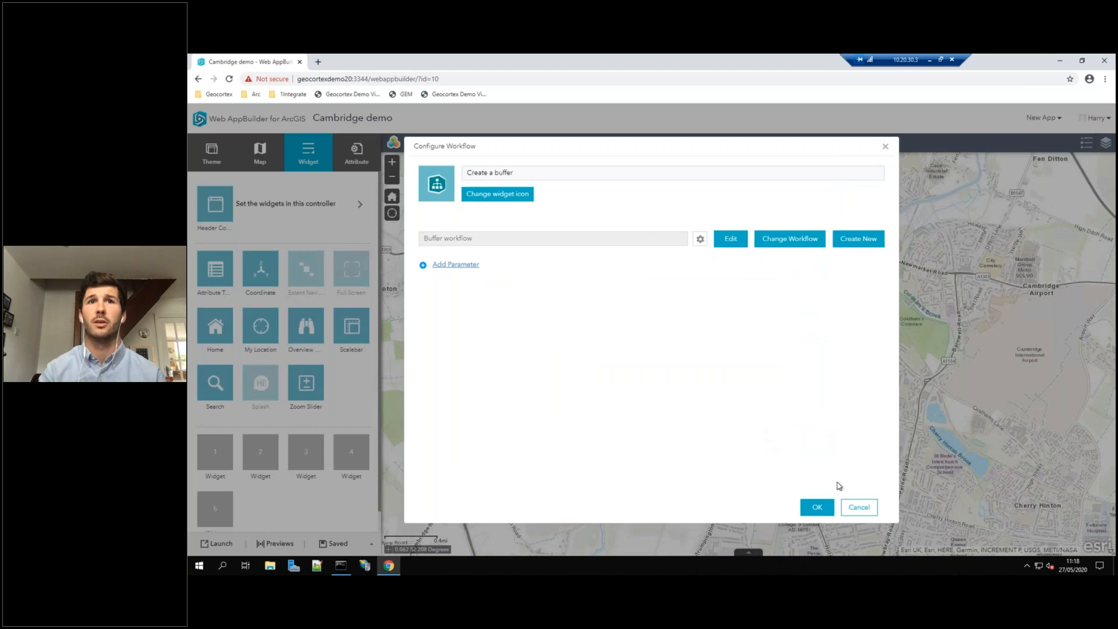
left_click(817, 507)
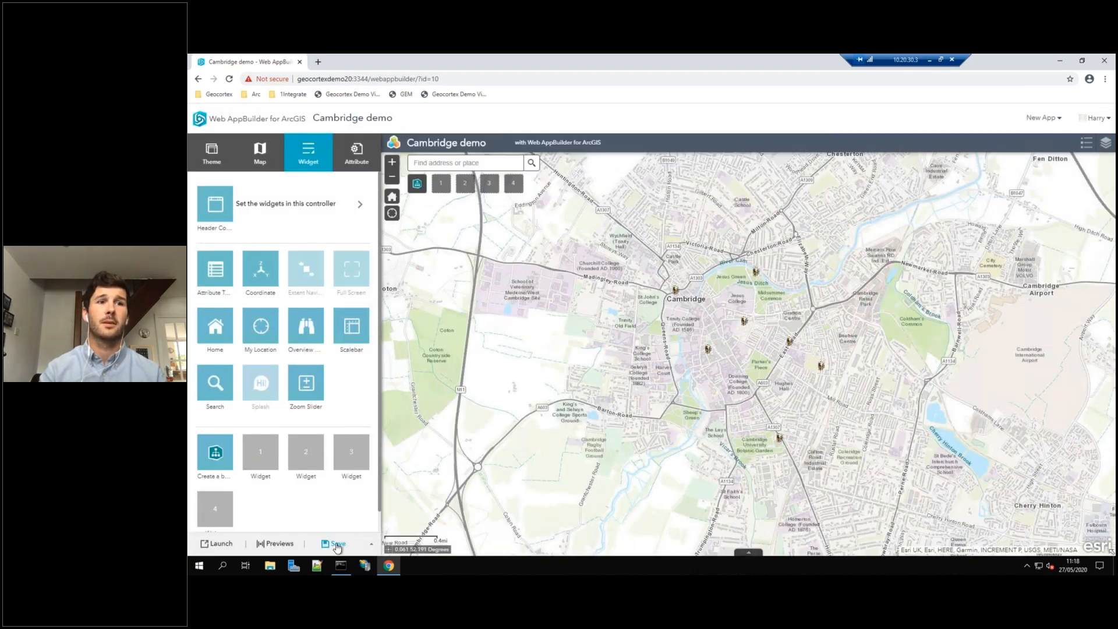
Launch the Cambridge demo web app and add a Create a buffer location beside Parker's Piece
left_click(217, 544)
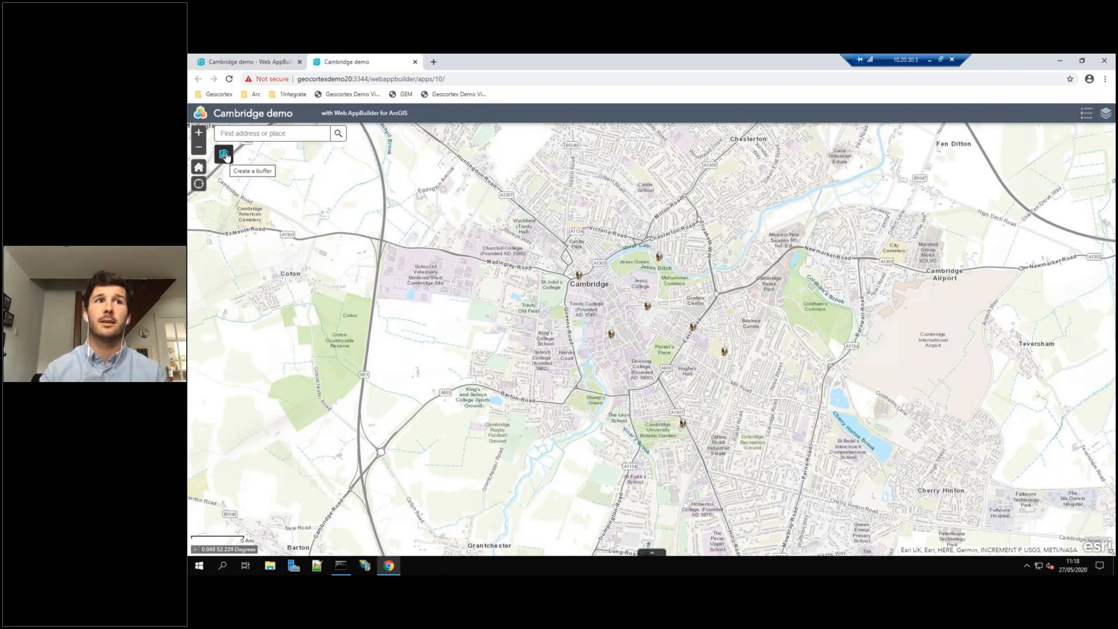
left_click(225, 156)
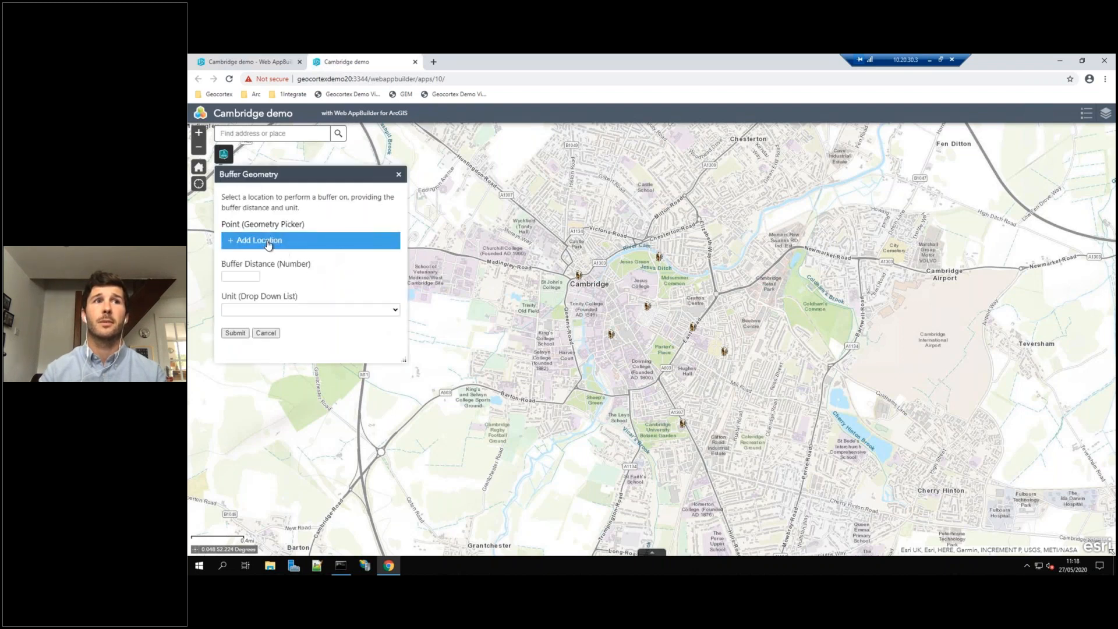
left_click(250, 243)
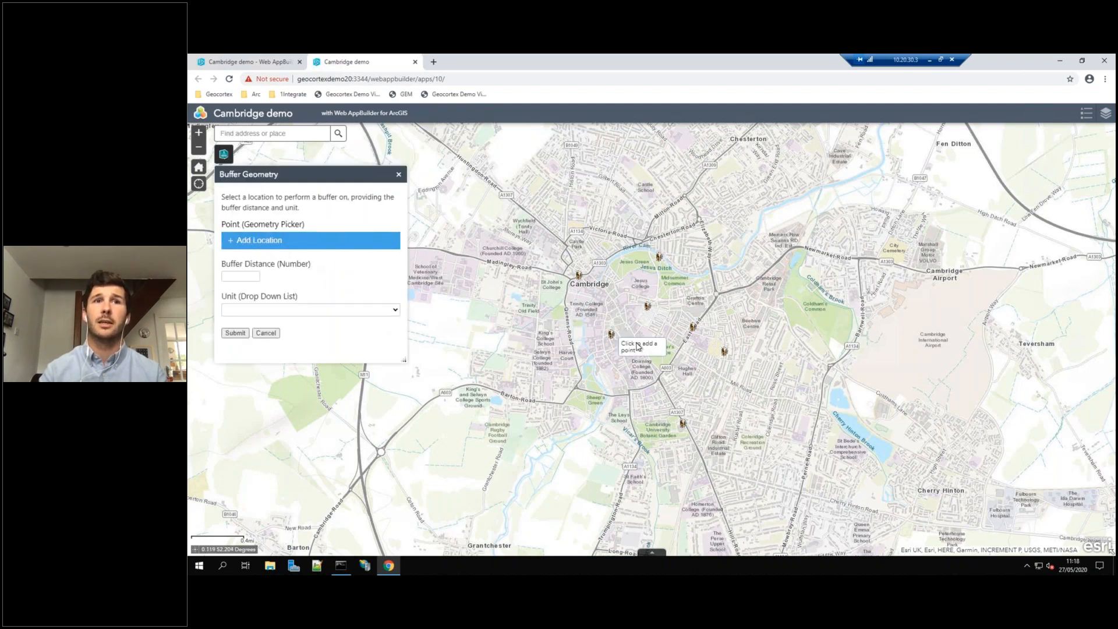
left_click(681, 348)
Set the buffer distance to 2000 with the unit Metres and submit the form
left_click(244, 274)
type("2000")
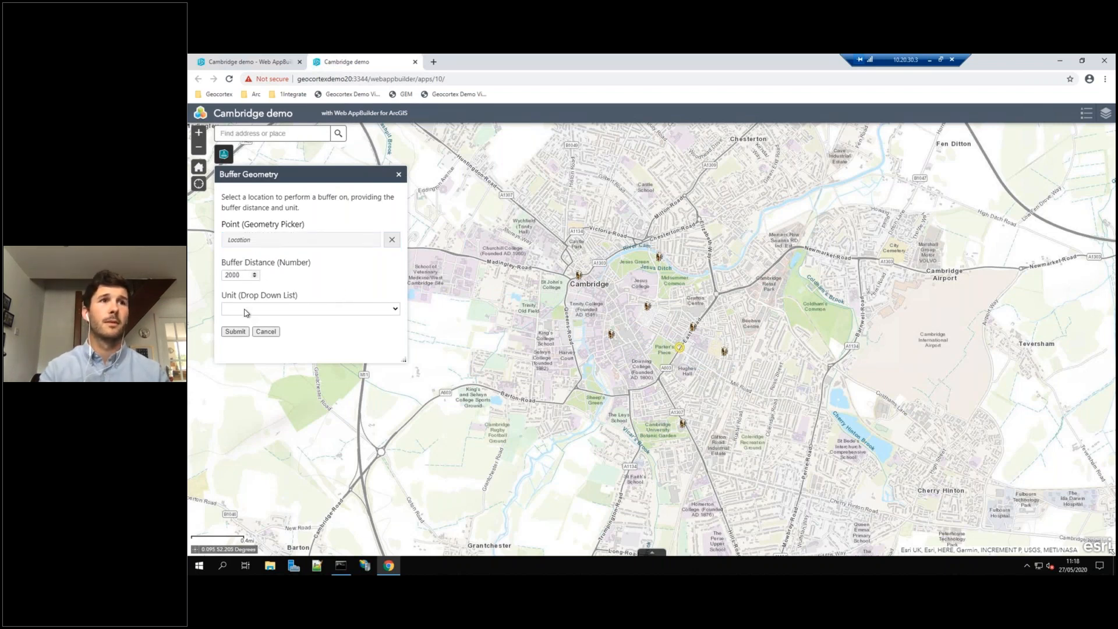
left_click(245, 313)
left_click(247, 331)
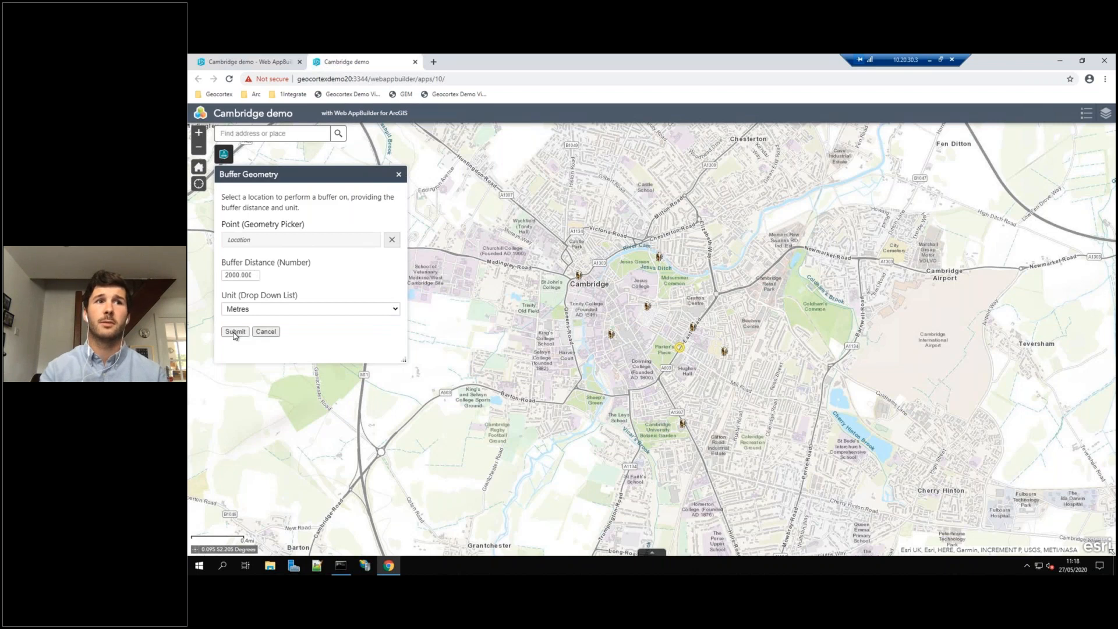
left_click(235, 332)
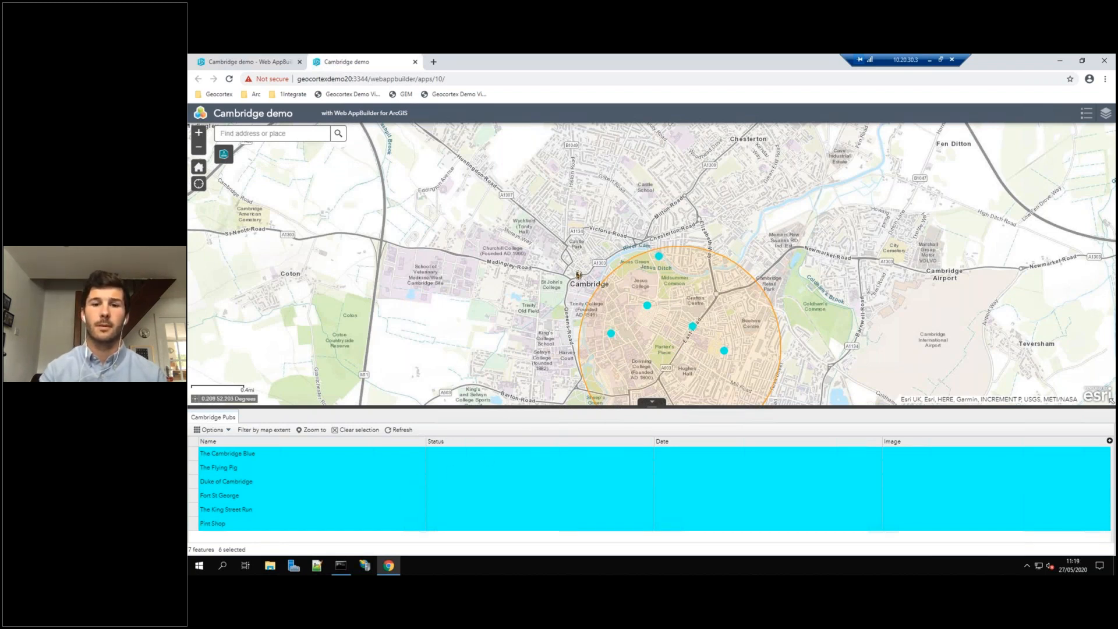
key("alt+Tab")
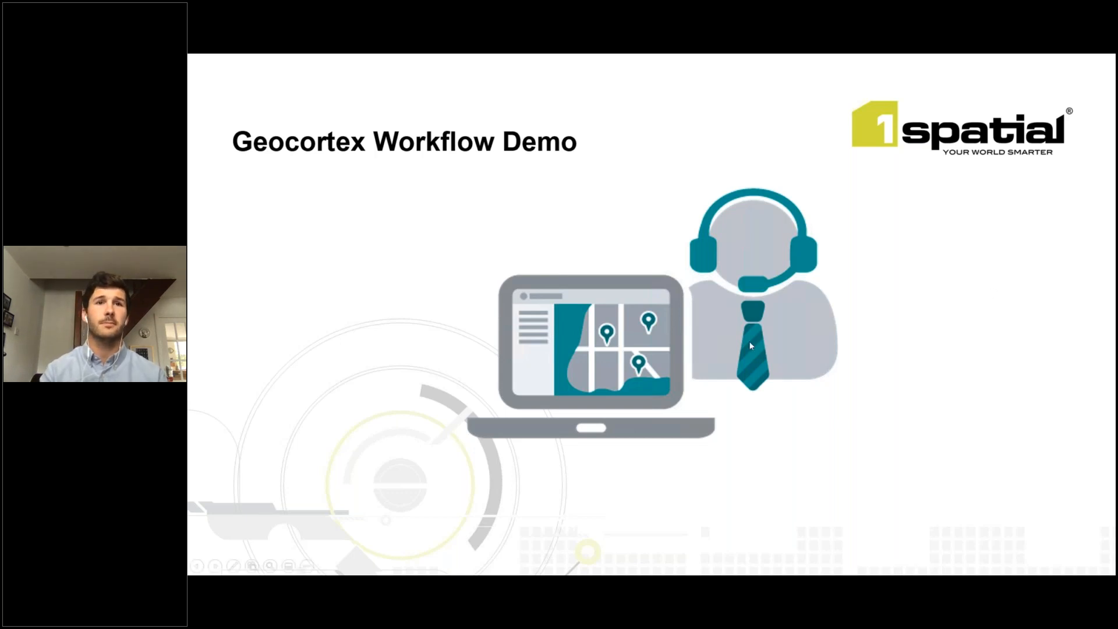
left_click(990, 348)
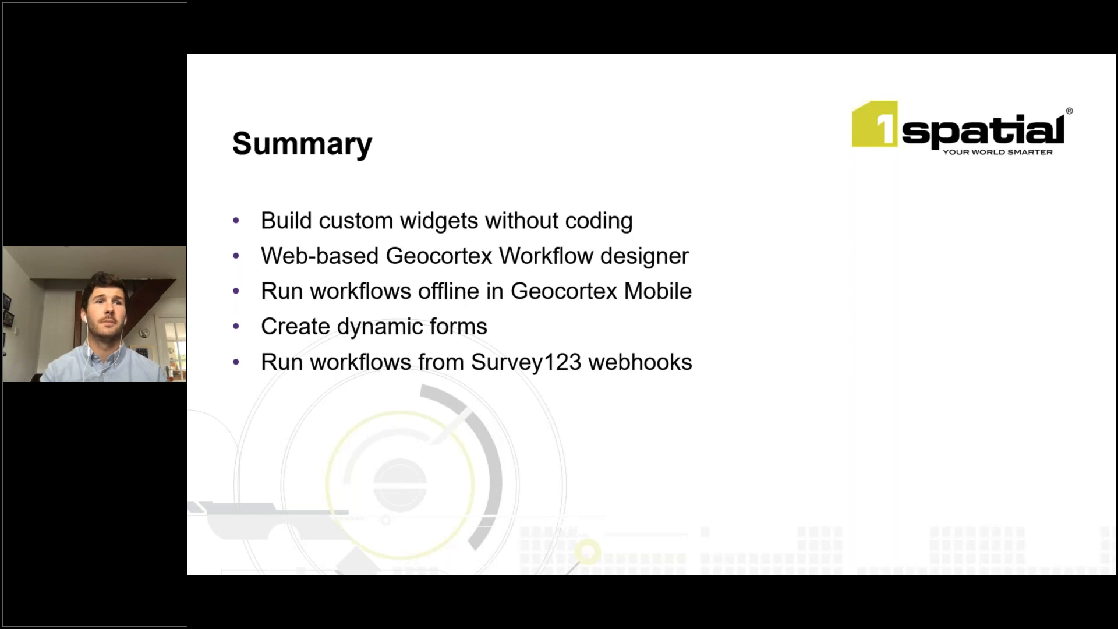